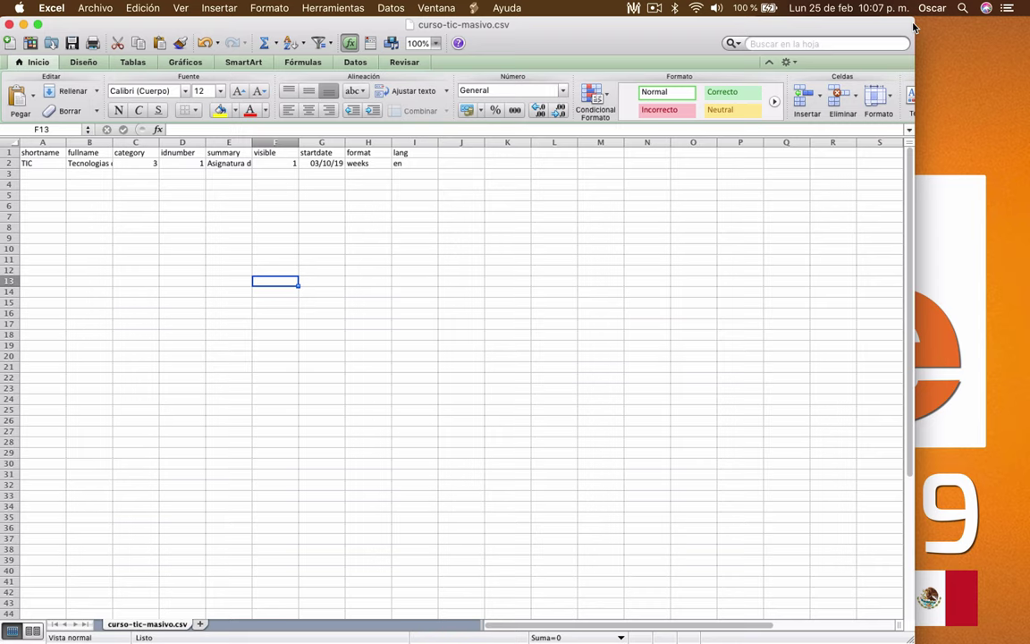
# Widen the spreadsheet window to the full screen width and zoom the sheet to 235%, with the fullname column fitted to its text
pyautogui.moveTo(913, 27); pyautogui.dragTo(1028, 27)
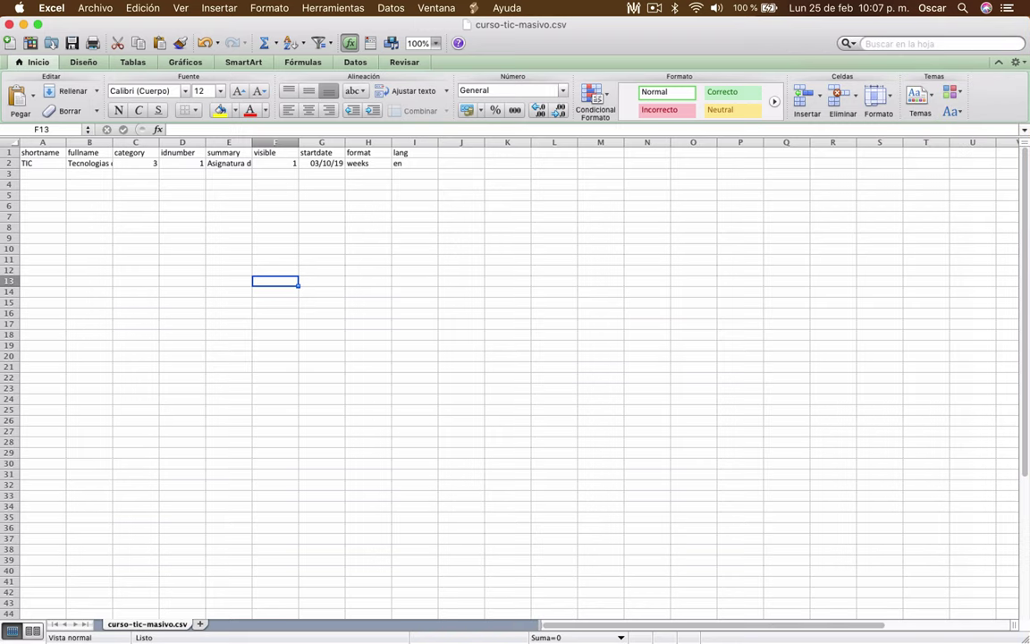
pyautogui.click(229, 152)
pyautogui.scroll(5, 113, 187)
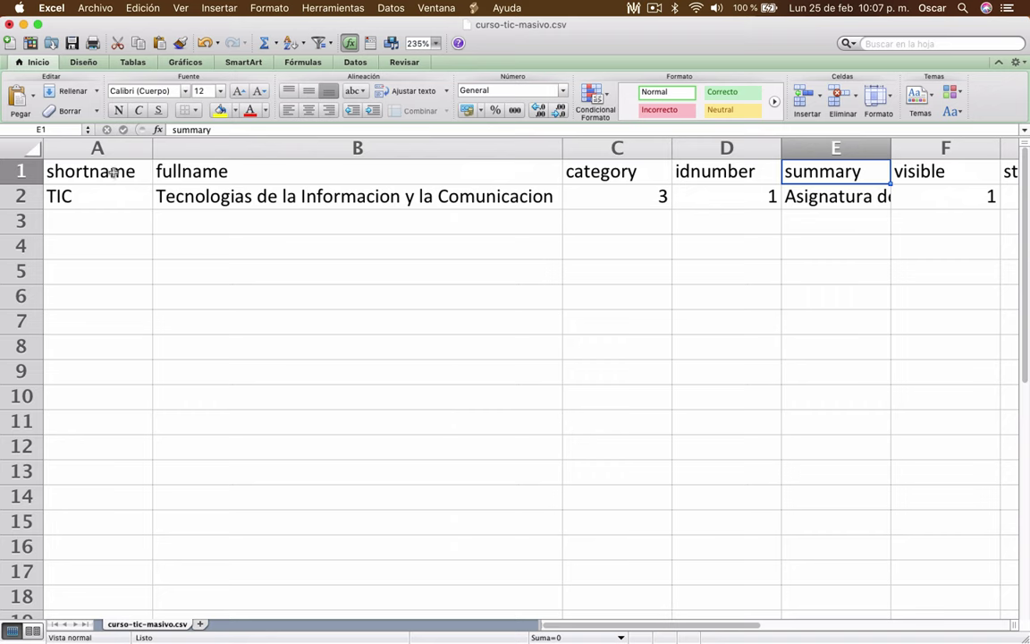
# Go through the header cells from shortname to summary and fit the summary column to its contents
pyautogui.click(73, 163)
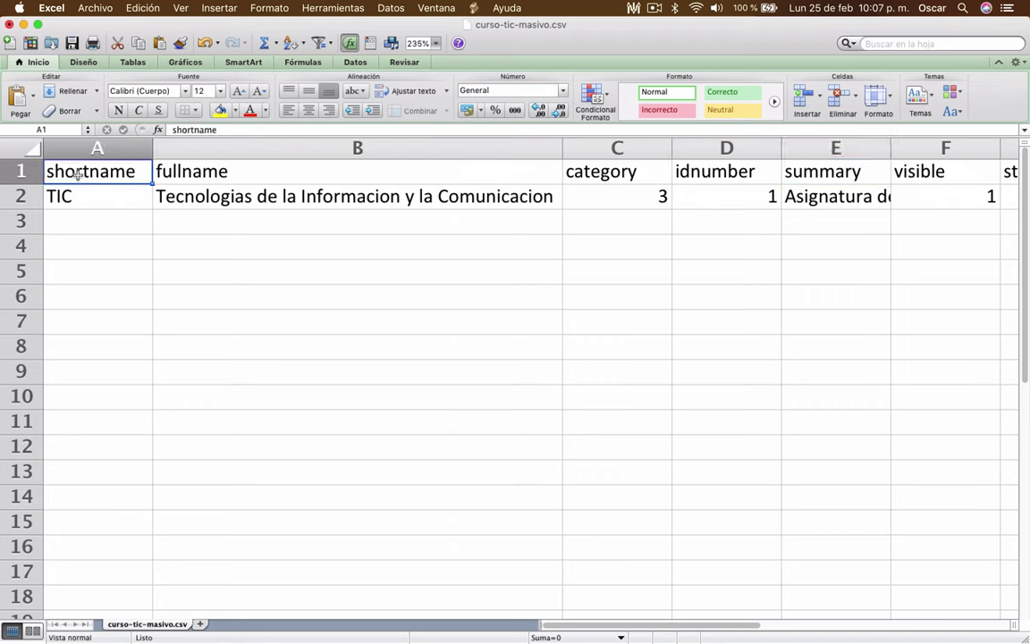
pyautogui.click(184, 168)
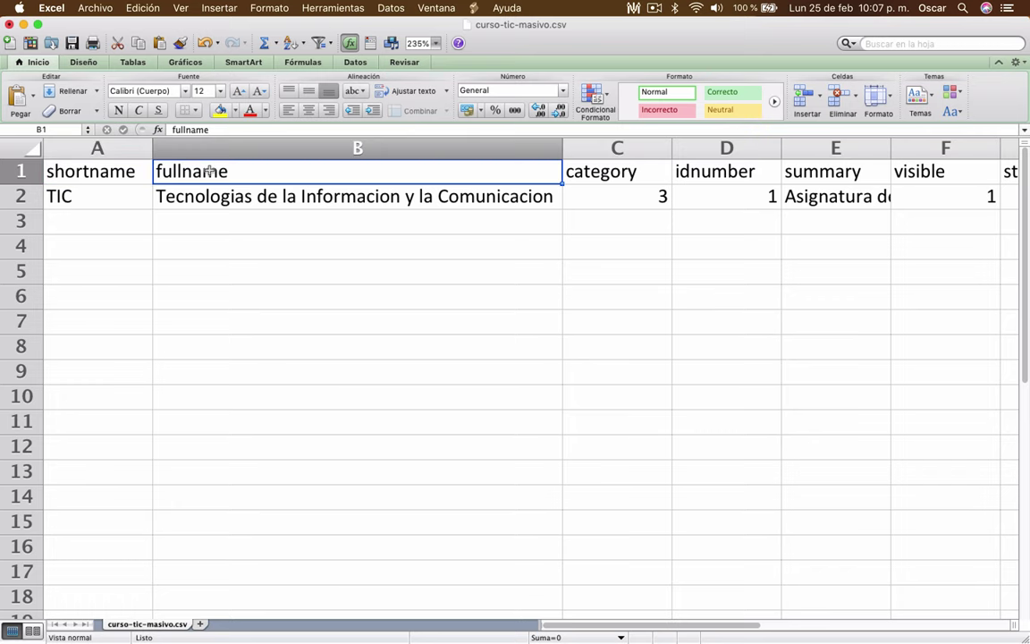
pyautogui.hscroll(5, 428, 189)
pyautogui.click(123, 170)
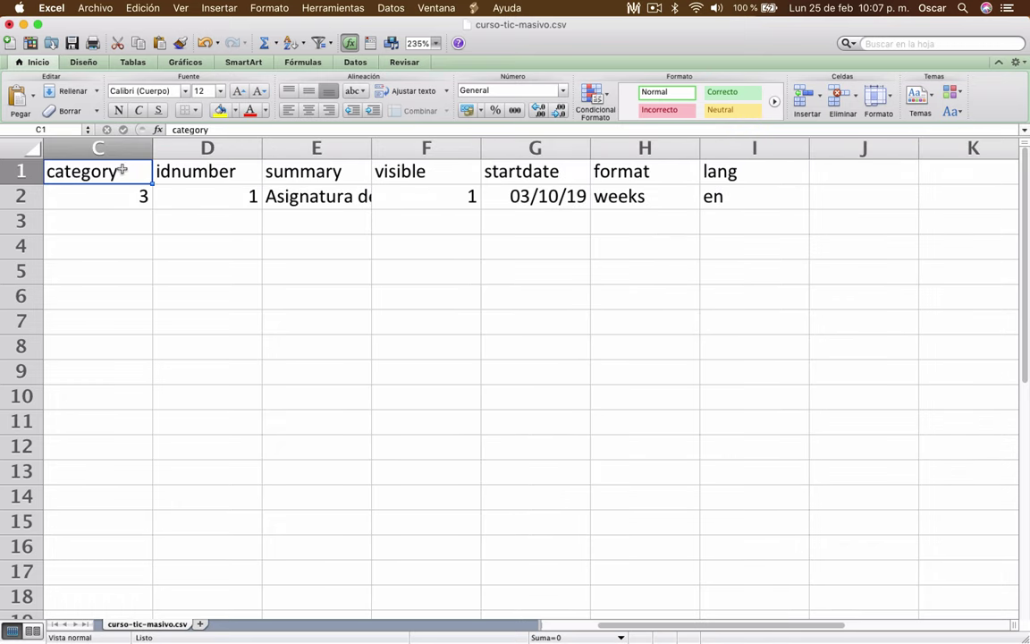
pyautogui.hscroll(-3, 123, 170)
pyautogui.click(621, 170)
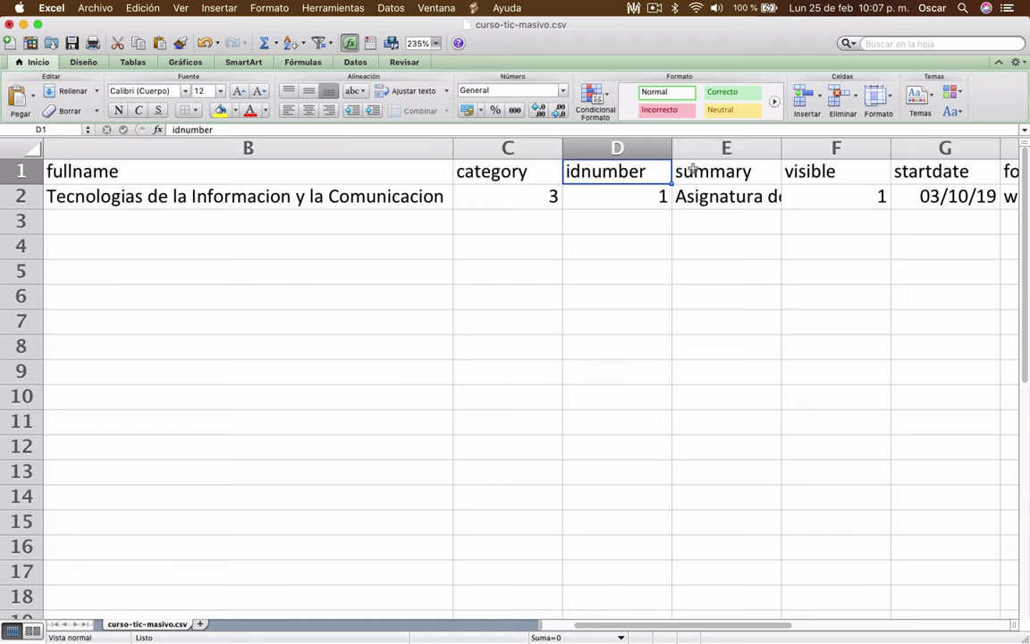
pyautogui.click(683, 171)
pyautogui.doubleClick(779, 146)
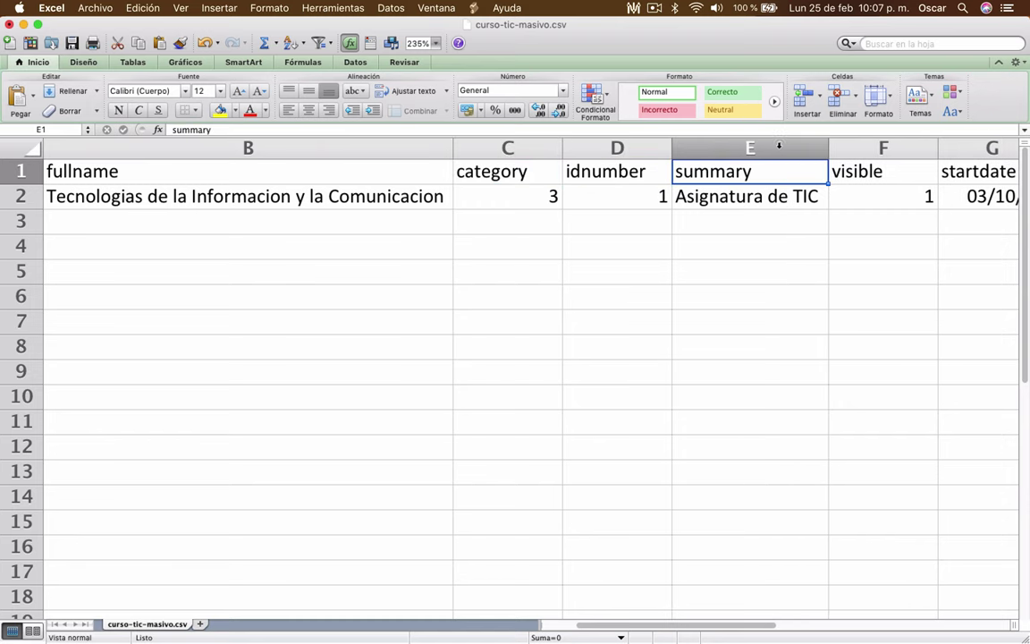
# Examine the visible, startdate and format headers and the sample values entered in the TIC course's row
pyautogui.hscroll(3, 747, 154)
pyautogui.click(320, 164)
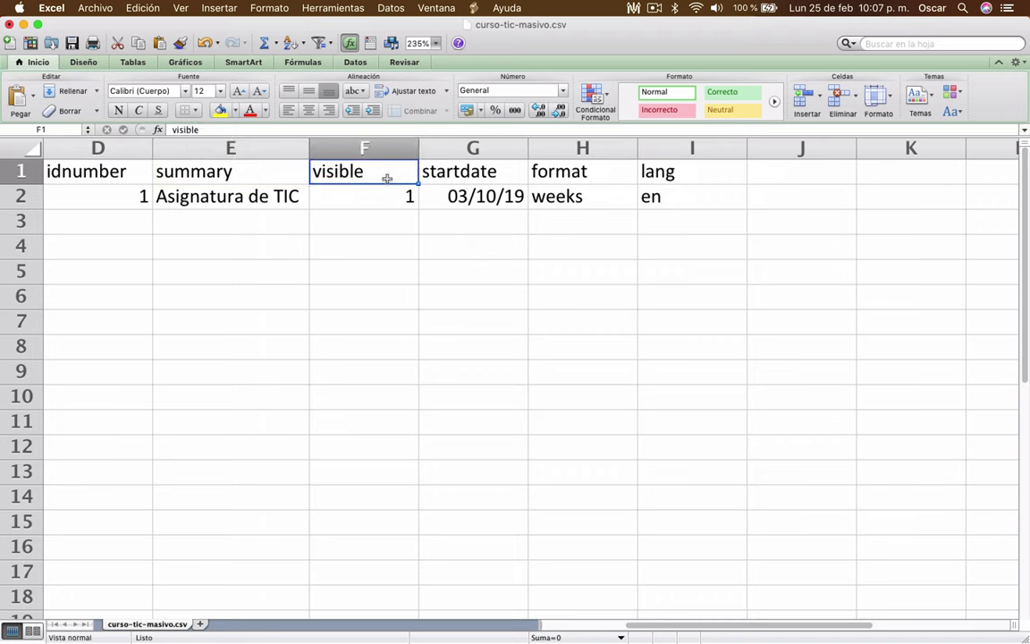
pyautogui.click(457, 169)
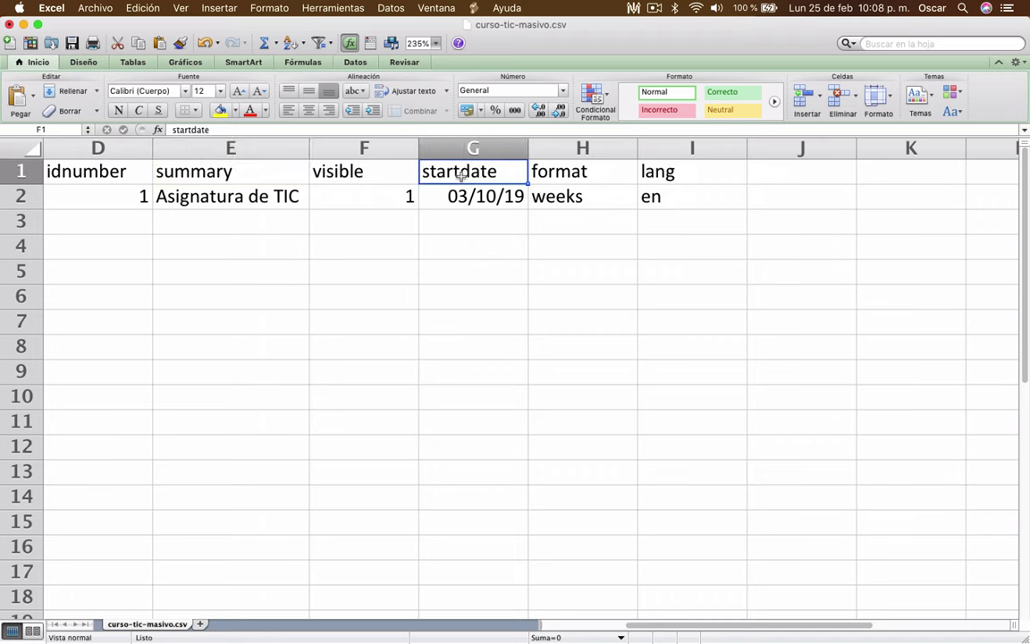
pyautogui.click(608, 173)
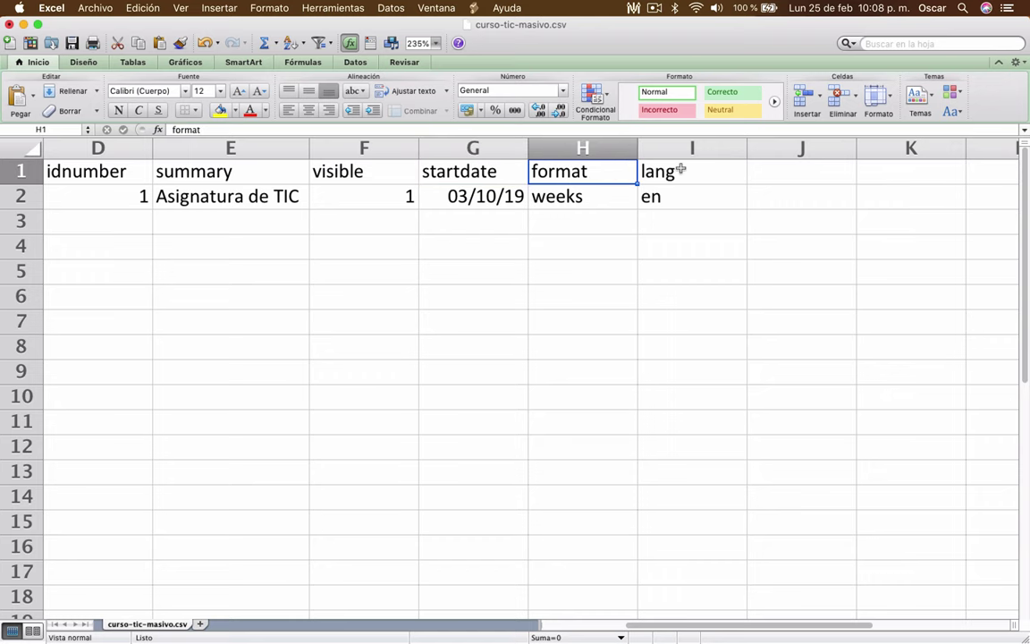
pyautogui.hscroll(-3, 279, 224)
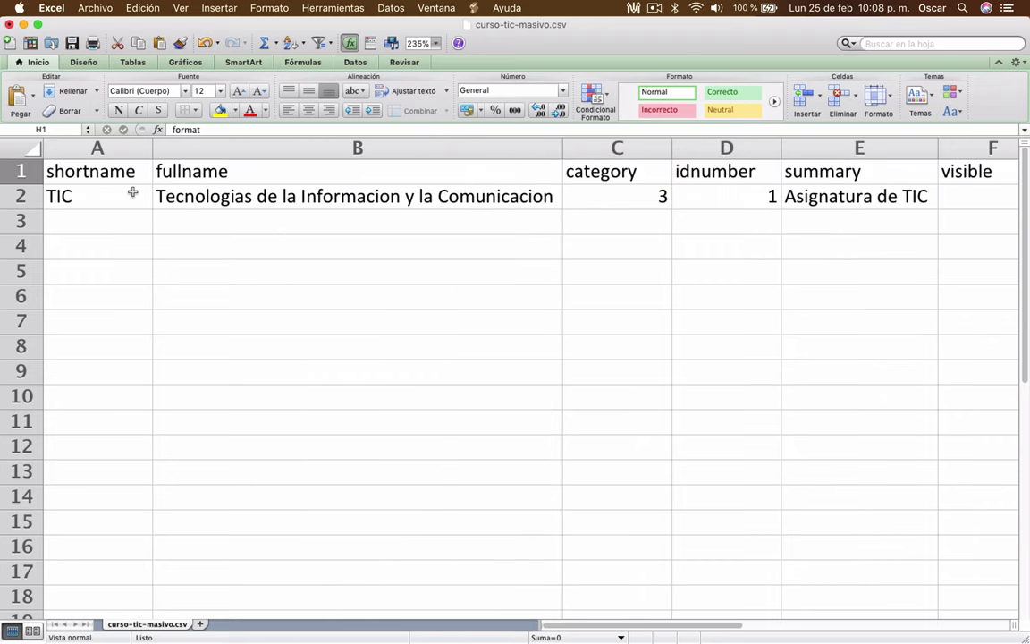
pyautogui.click(99, 197)
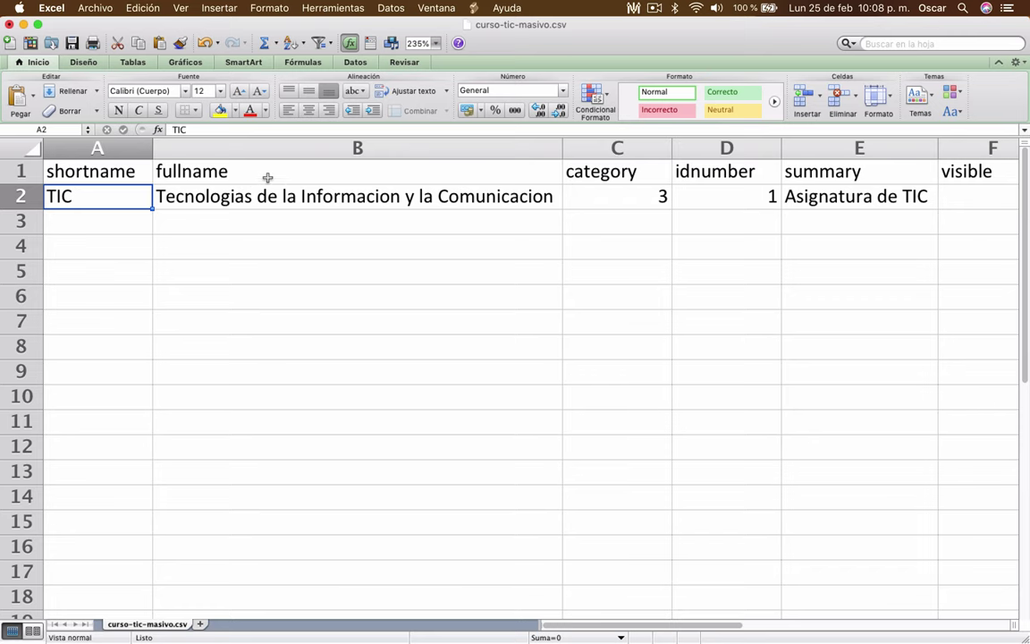
pyautogui.hscroll(2, 677, 201)
pyautogui.click(635, 199)
pyautogui.hscroll(2, 609, 180)
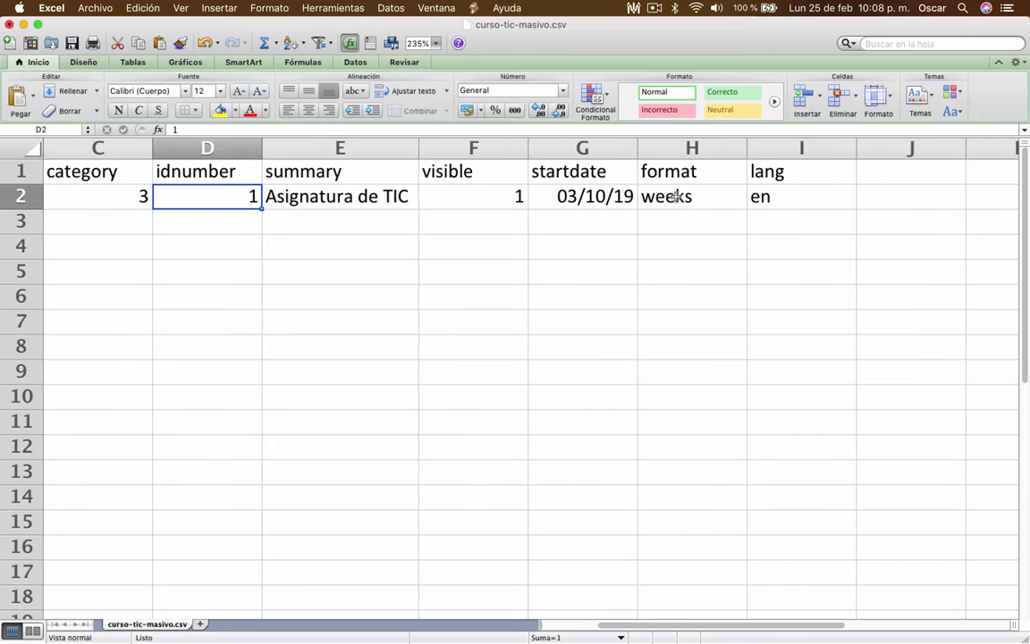
pyautogui.click(363, 189)
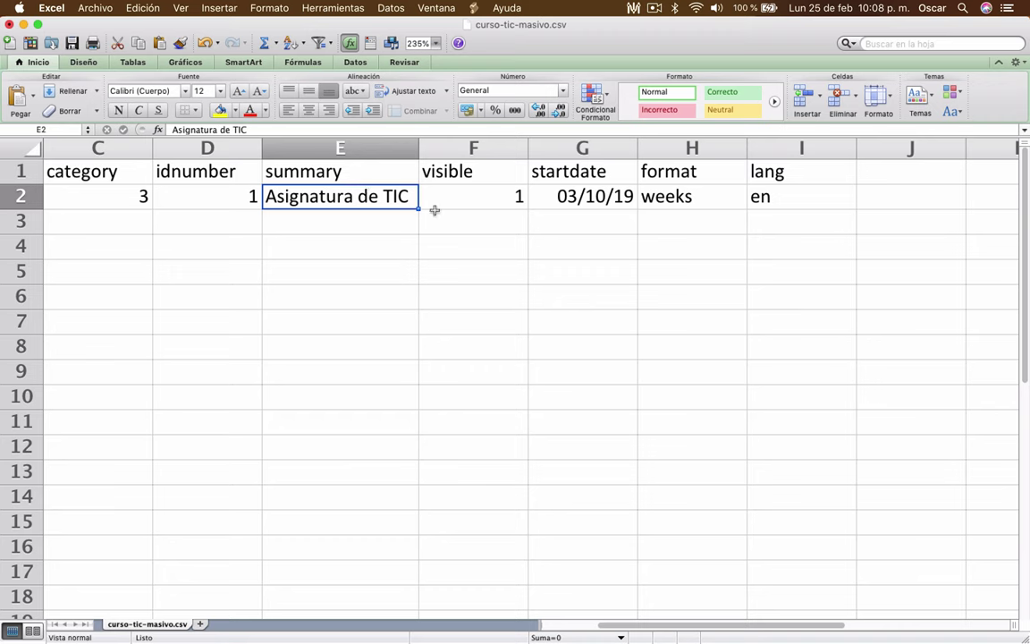
pyautogui.click(490, 202)
pyautogui.click(531, 182)
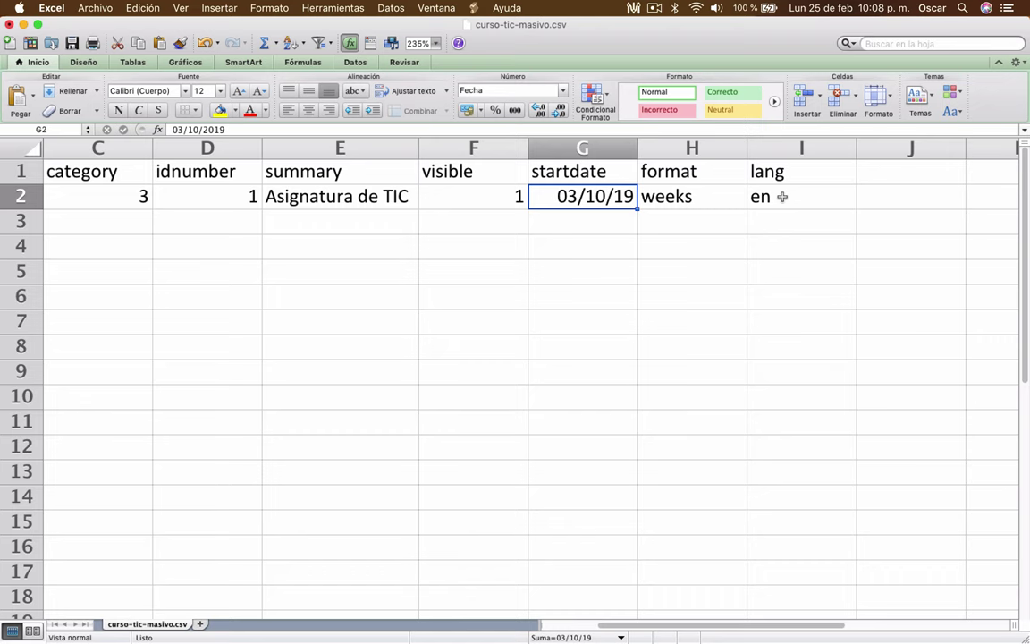
# Enter "Álgebra" as the shortname of a new course in cell A3
pyautogui.hscroll(-5, 769, 196)
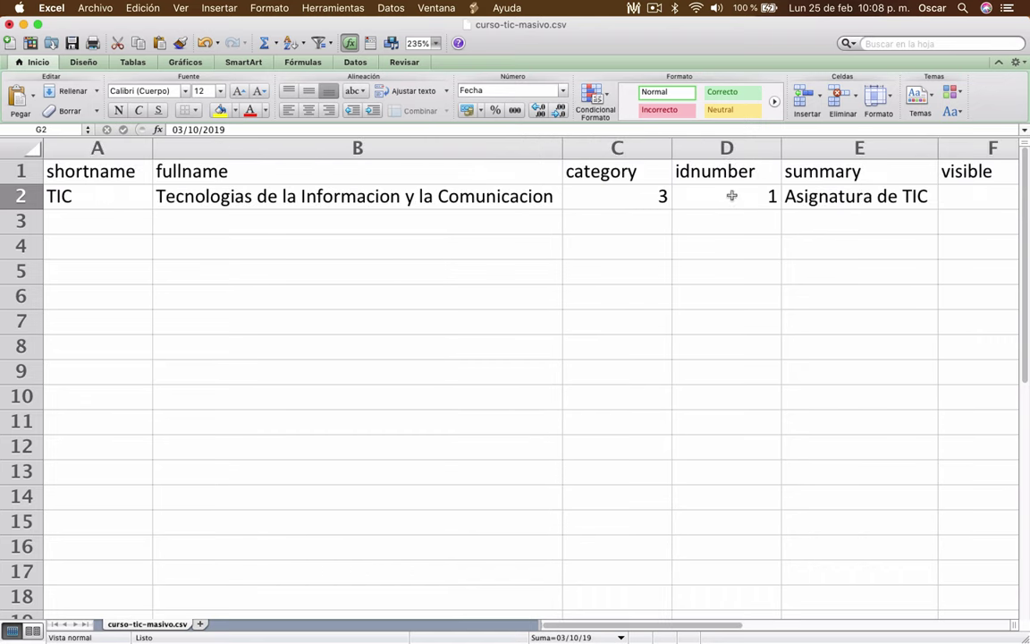
pyautogui.click(103, 228)
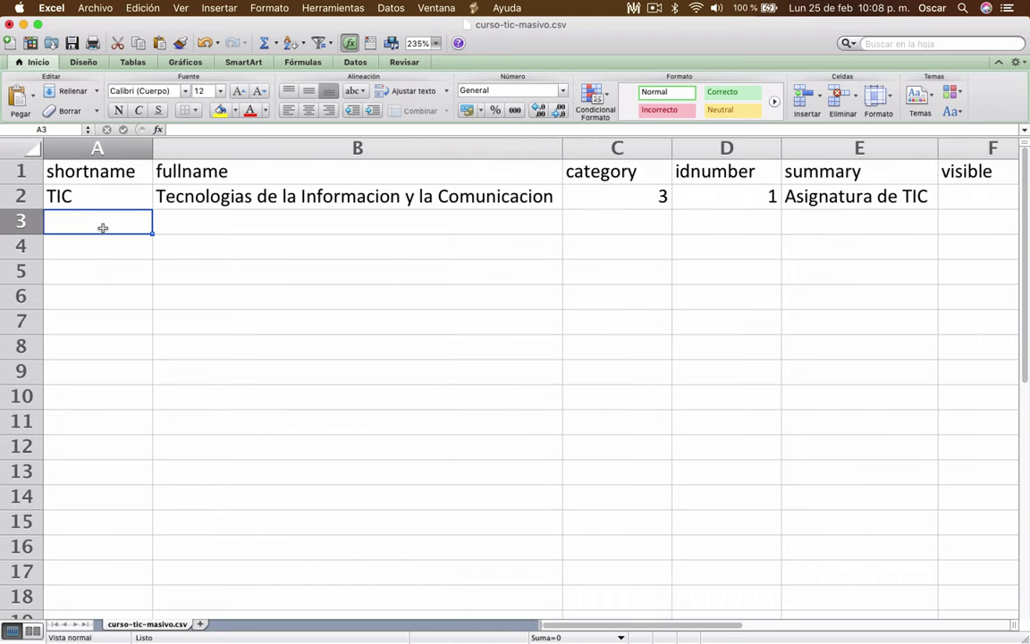
pyautogui.doubleClick(112, 223)
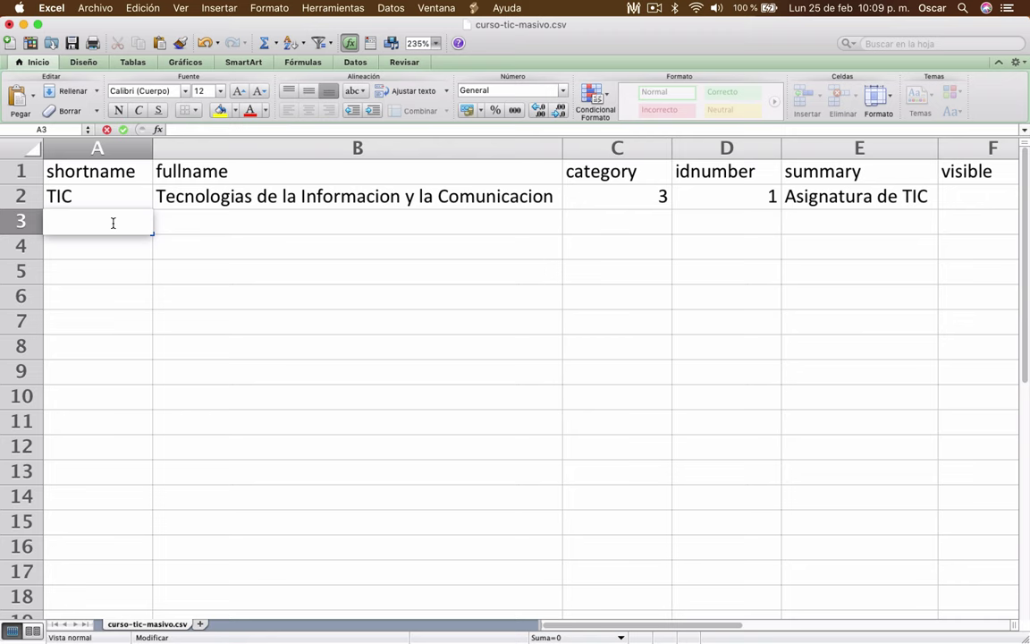
pyautogui.write('f')
pyautogui.press('BackSpace')
pyautogui.write('Álgebra')
pyautogui.press('Tab')
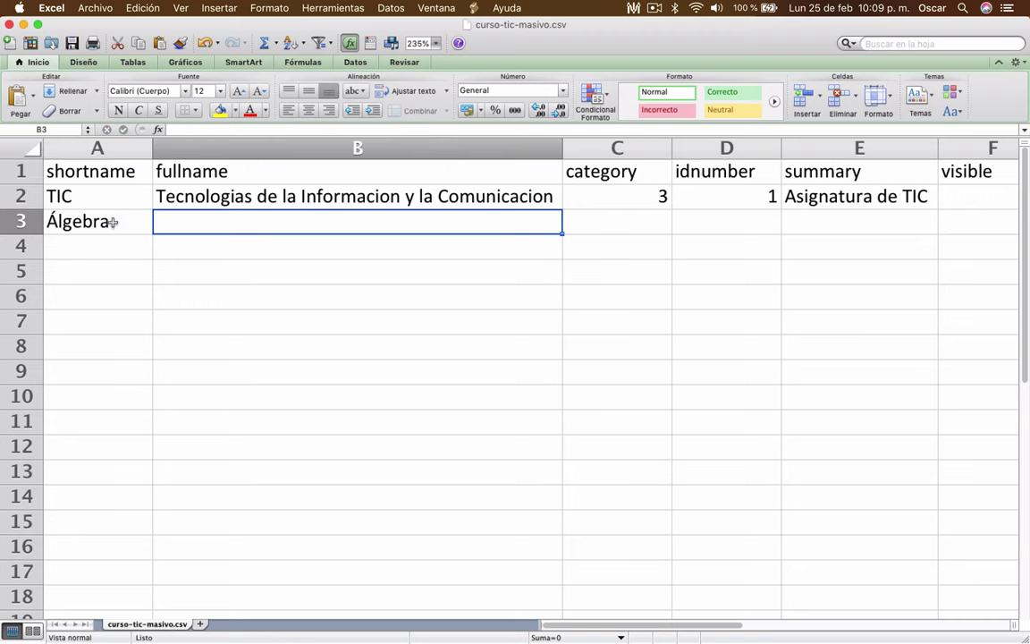
# Enter "Curso completo de Álgebra" as the new course's fullname in cell B3
pyautogui.write('Curso comp')
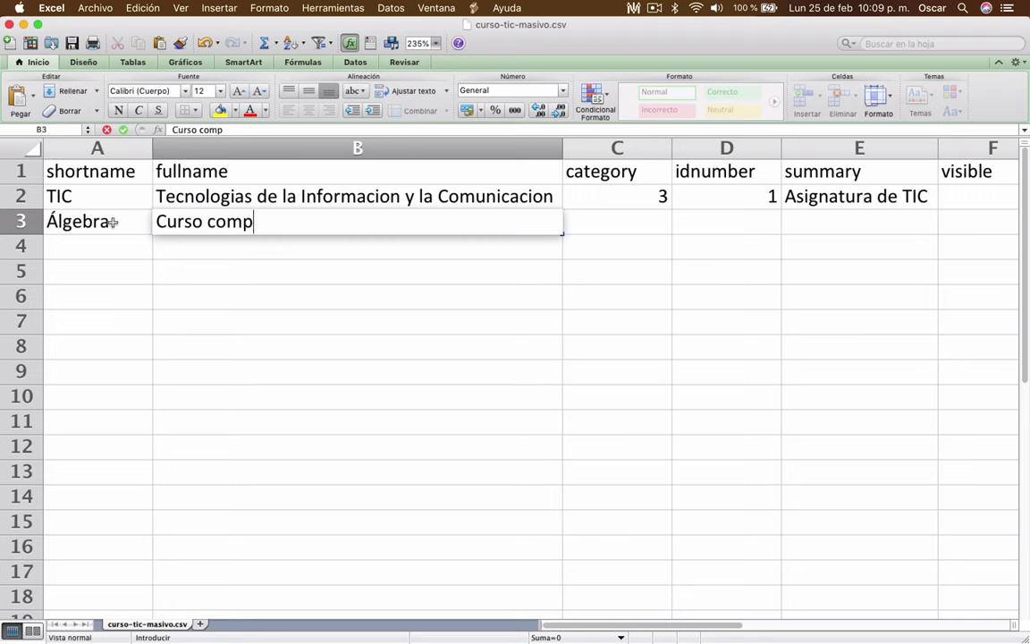
pyautogui.write('leto de Á')
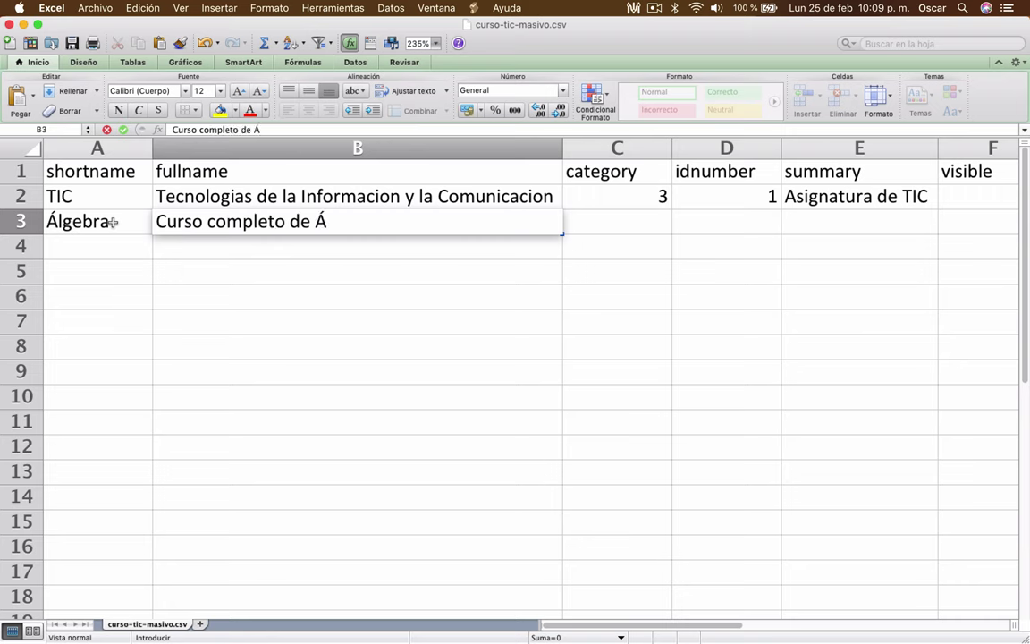
pyautogui.write('lgebra')
pyautogui.press('Tab')
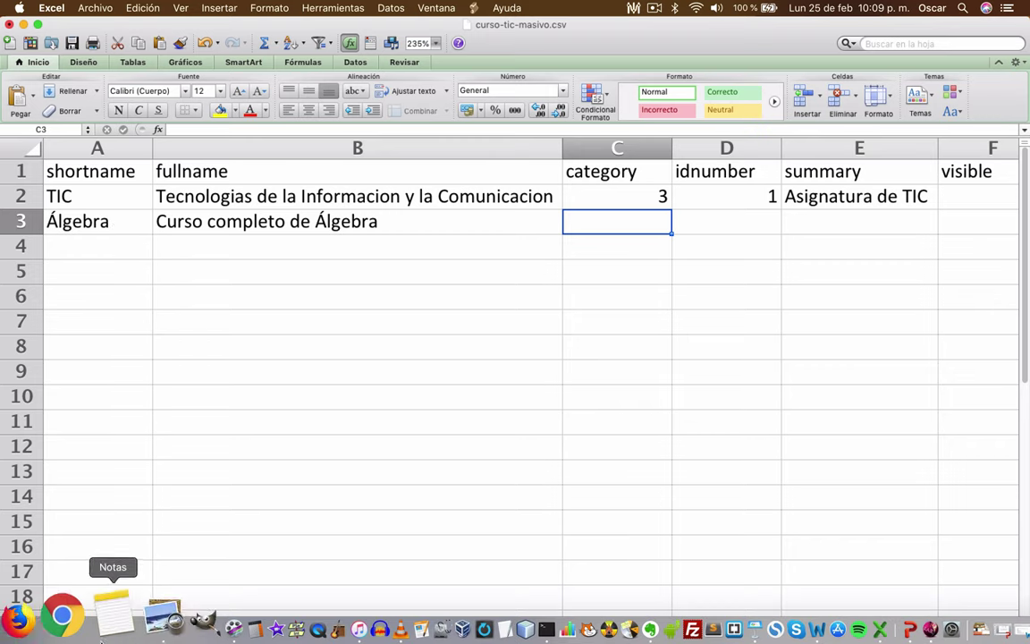
# Look up the Matemáticas category ID in Moodle's course management page in Safari and enter 2 as the course's category in Excel
pyautogui.click(46, 616)
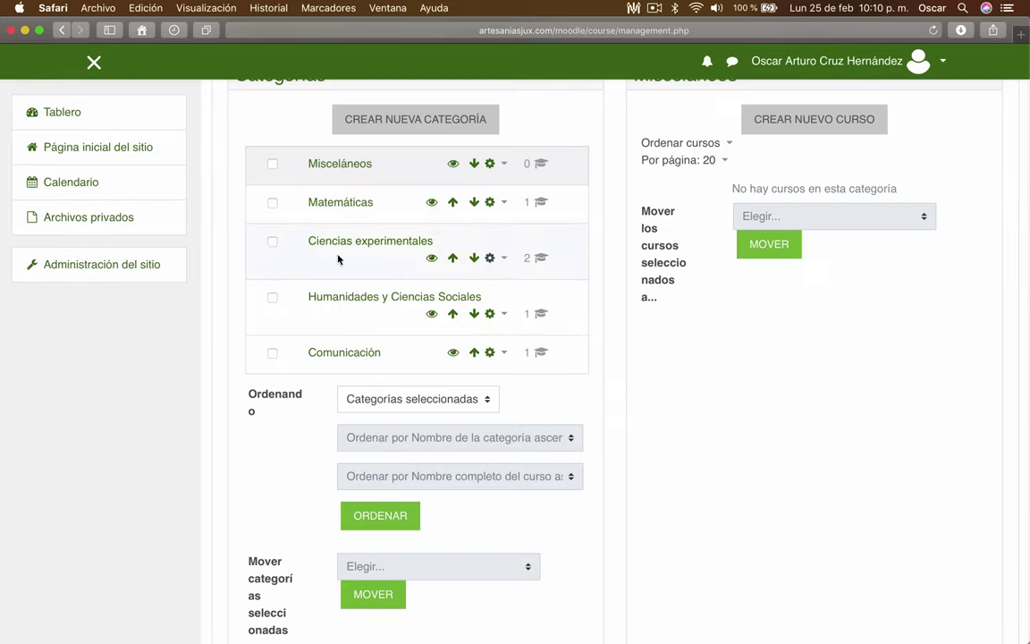
pyautogui.scroll(2, 526, 363)
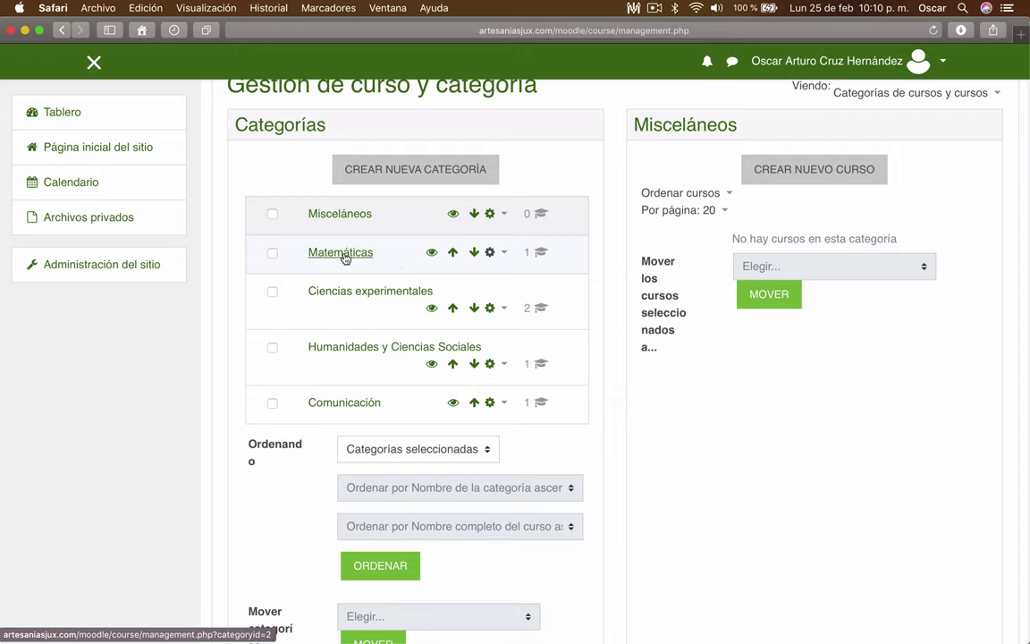
pyautogui.hotkey('ctrl', 'Up')
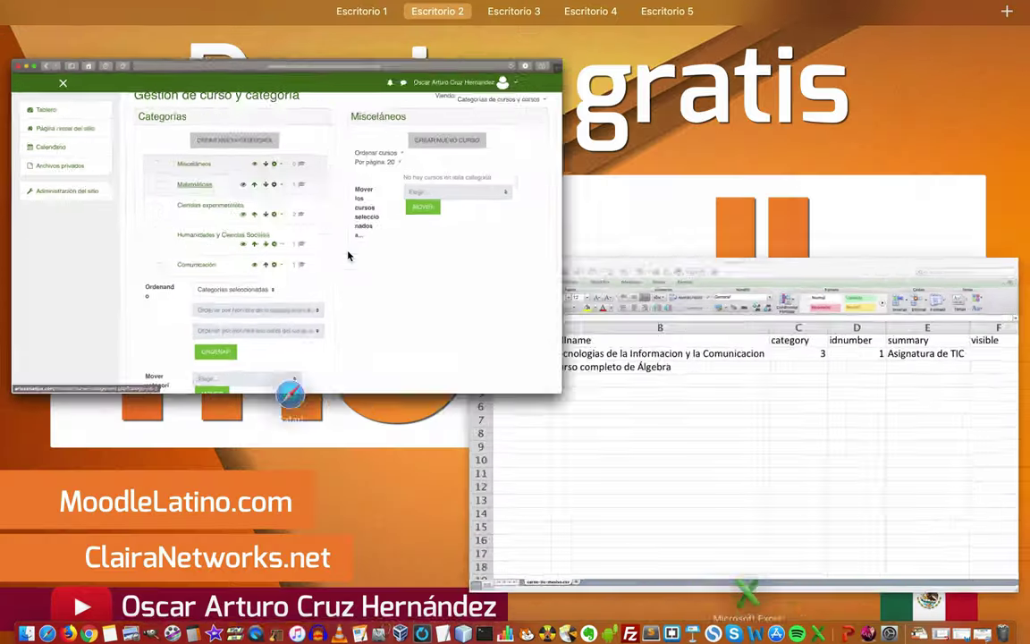
pyautogui.click(738, 415)
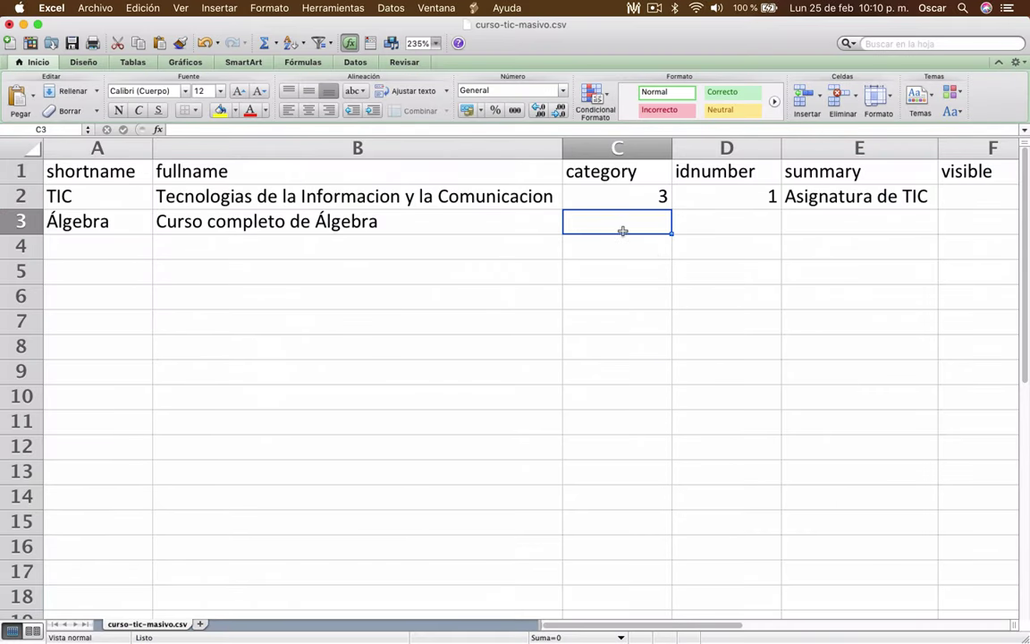
pyautogui.write('2')
pyautogui.press('Tab')
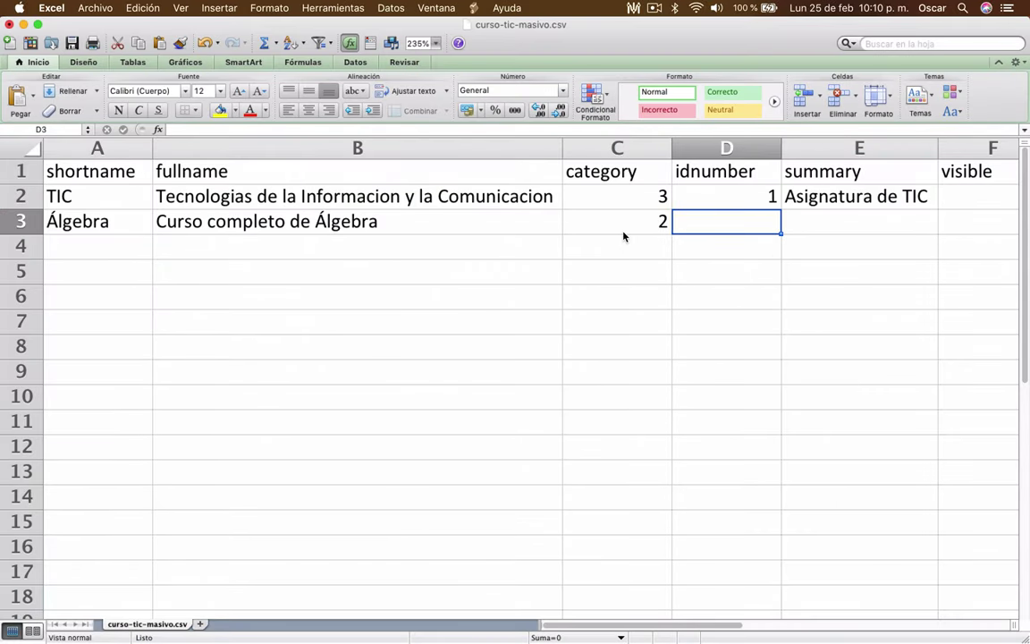
# Set the Álgebra course's idnumber to 131 and copy its fullname into the summary cell E3
pyautogui.write('131')
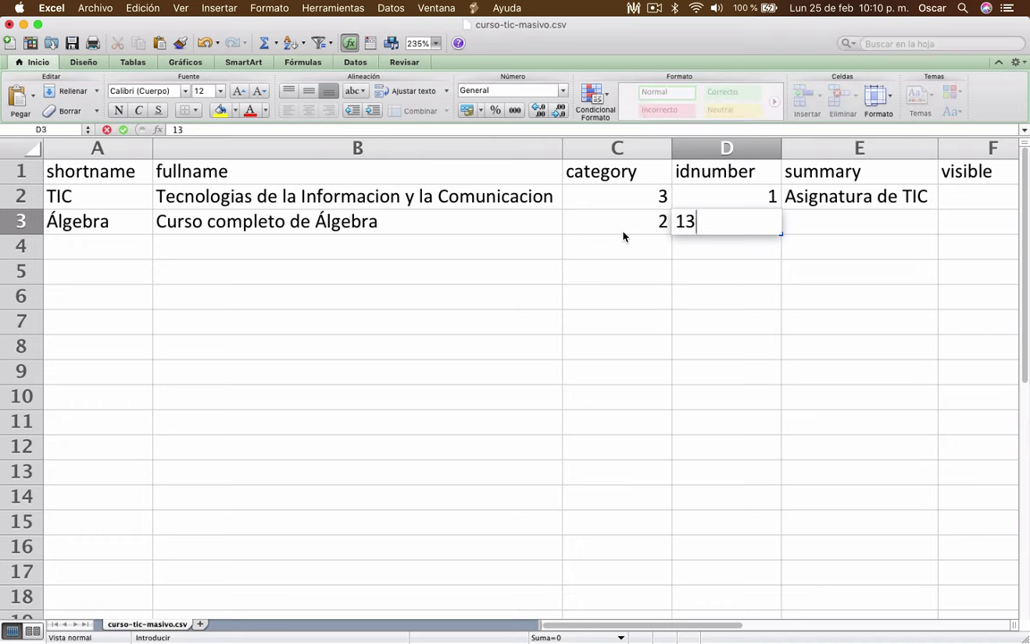
pyautogui.click(835, 226)
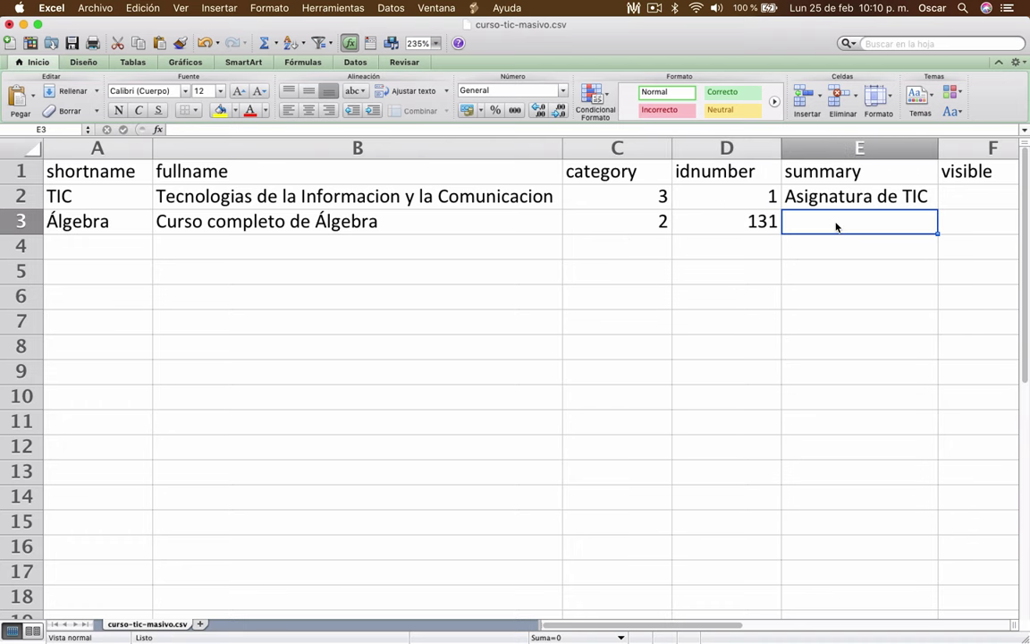
pyautogui.click(281, 202)
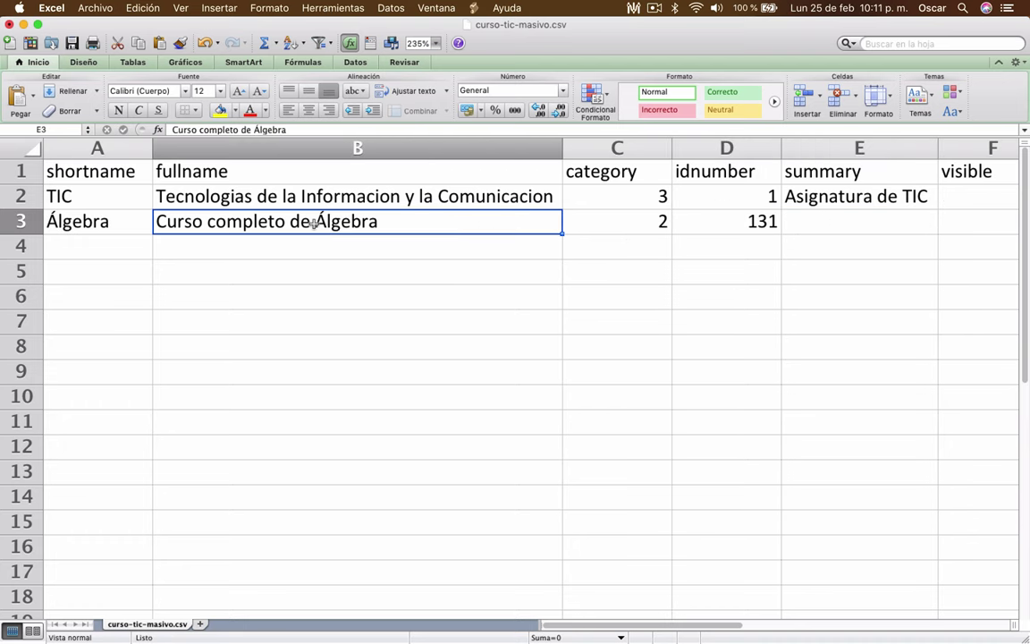
pyautogui.press('super+c')
pyautogui.click(804, 213)
pyautogui.press('super+v')
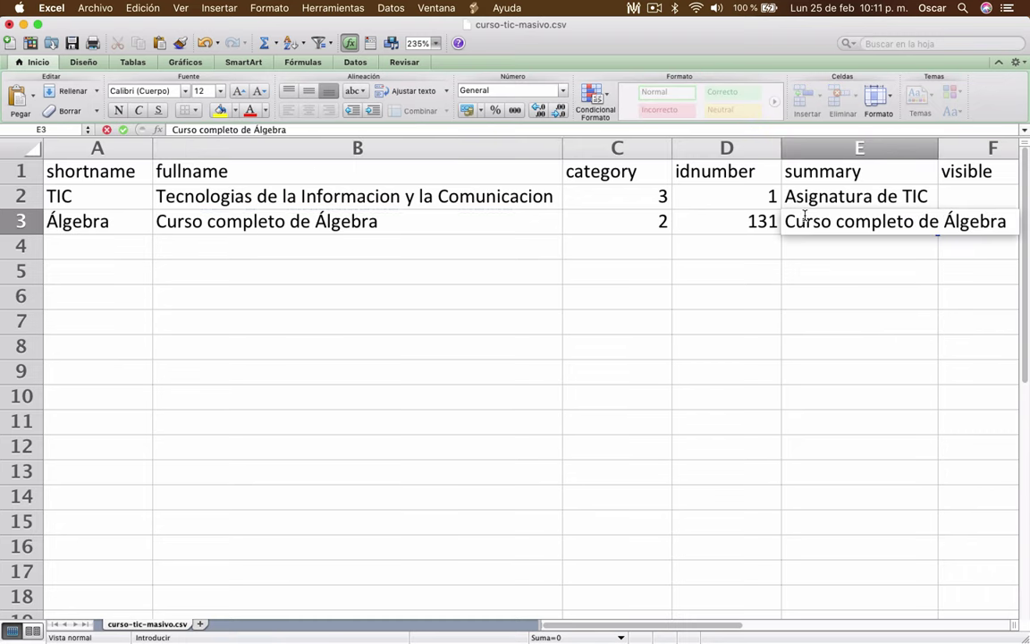
pyautogui.click(724, 226)
# Widen the summary column to fit the course description and change Álgebra to unaccented "Algebra" throughout row 3
pyautogui.hscroll(5, 722, 235)
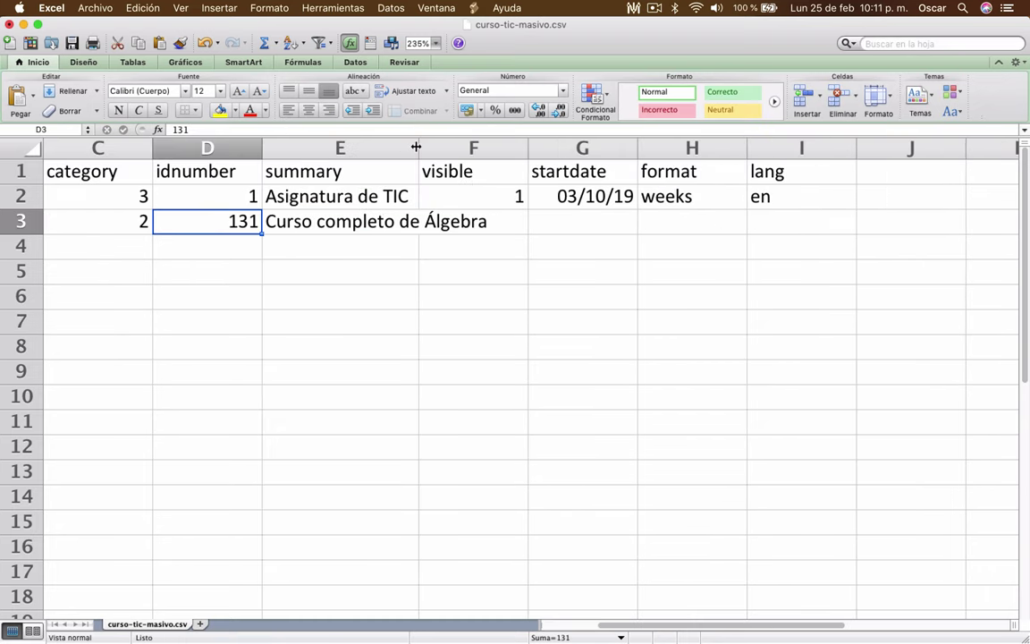
pyautogui.moveTo(416, 145); pyautogui.dragTo(496, 145)
pyautogui.click(335, 222)
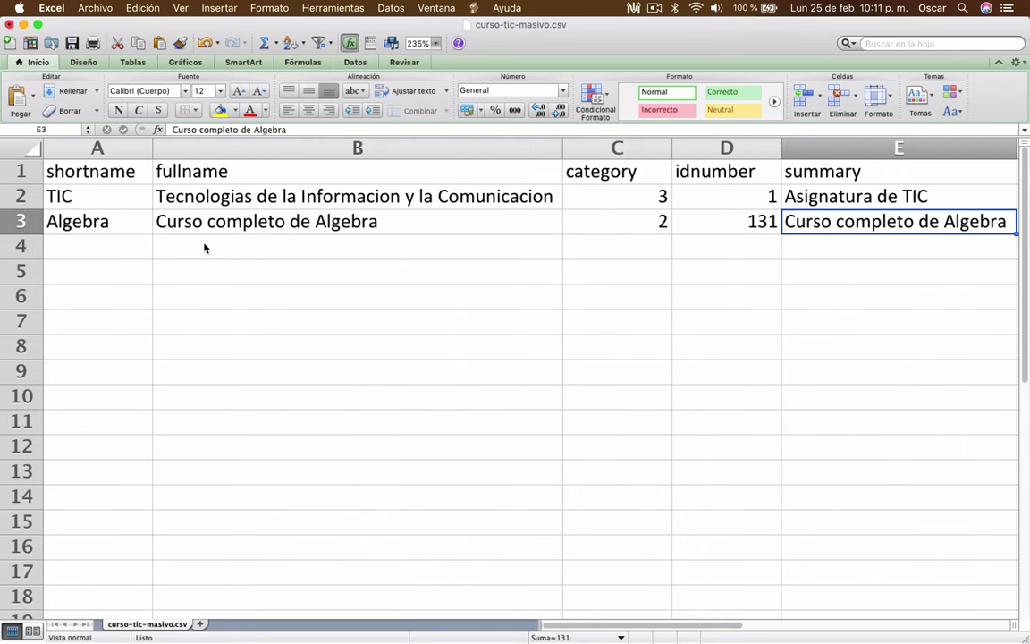
# Set the Algebra course's visible value to 1 and its startdate to 02/26/19 in row 3
pyautogui.press('Right')
pyautogui.press('Right')
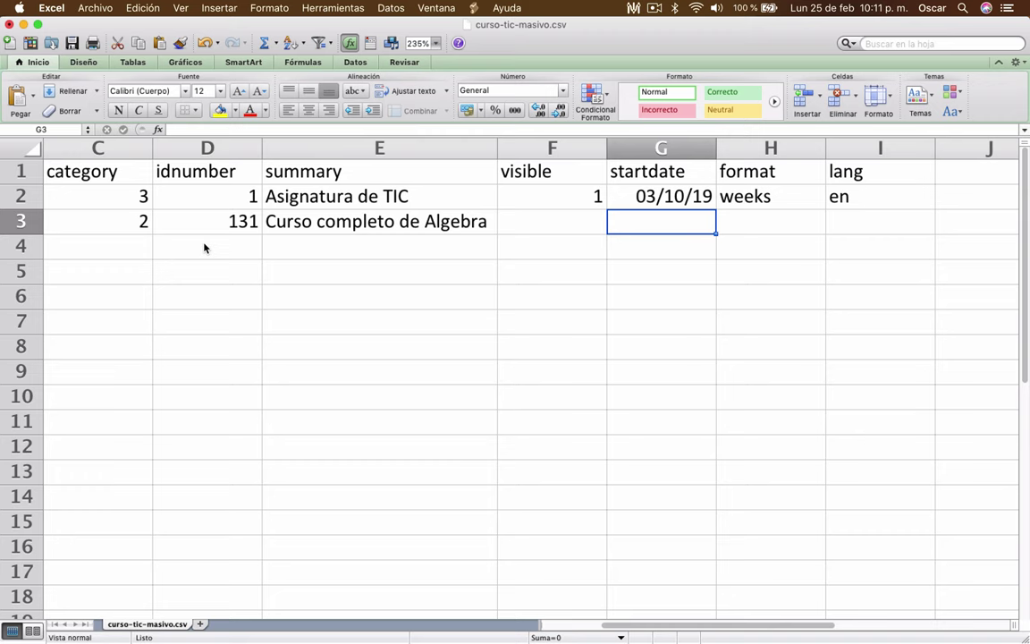
pyautogui.press('Left')
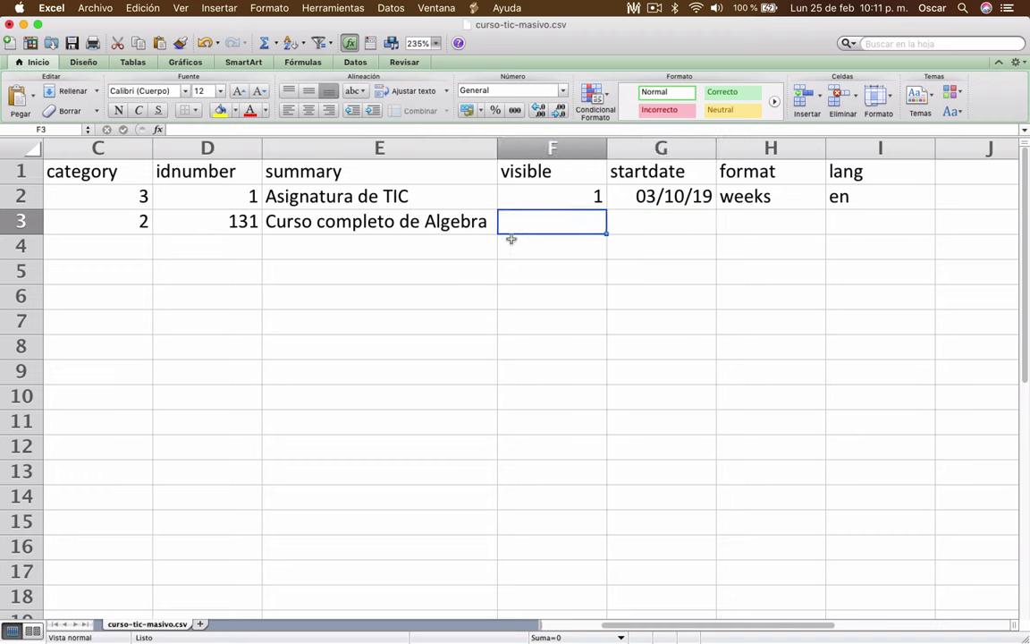
pyautogui.write('1')
pyautogui.press('Tab')
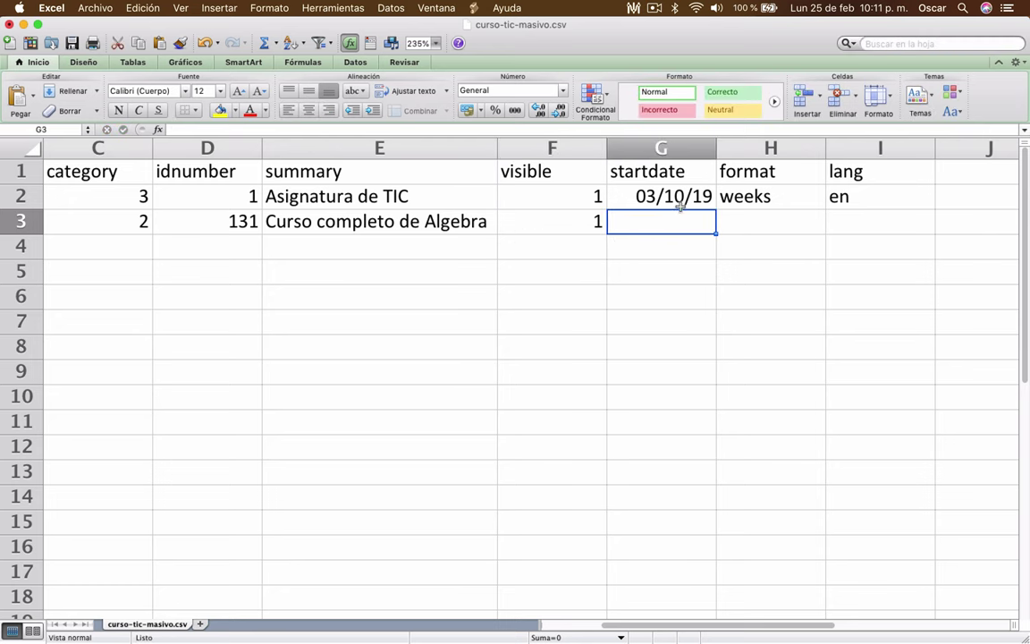
pyautogui.doubleClick(620, 229)
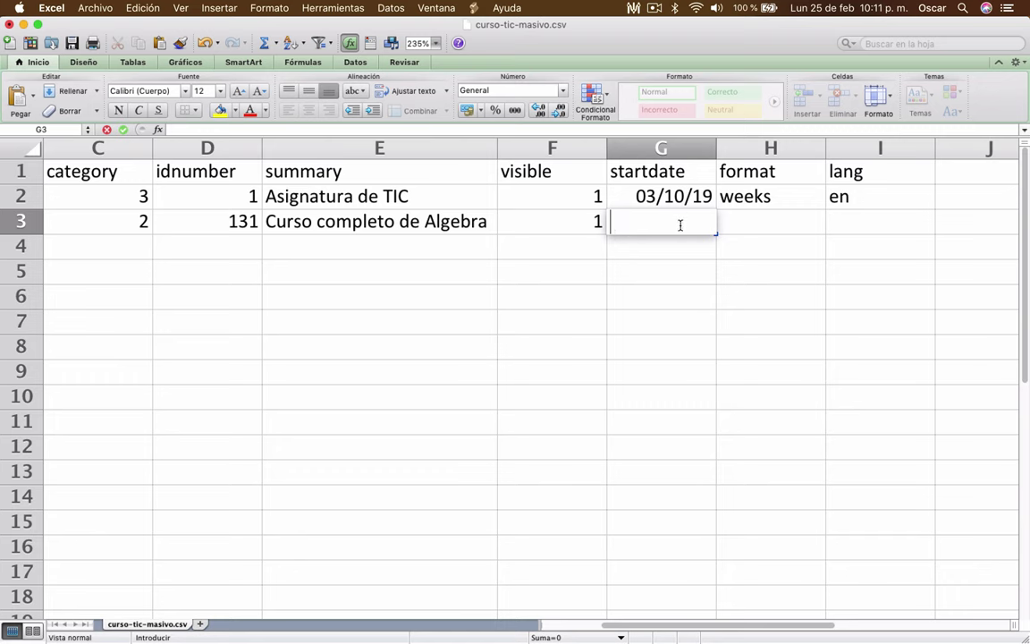
pyautogui.write('02/26/')
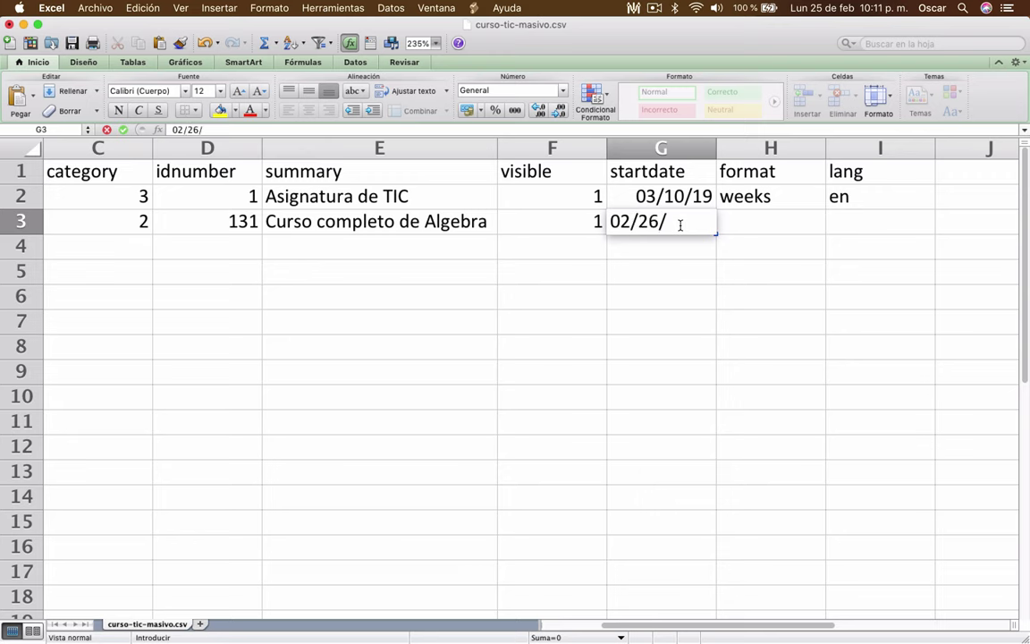
pyautogui.write('19')
pyautogui.press('Tab')
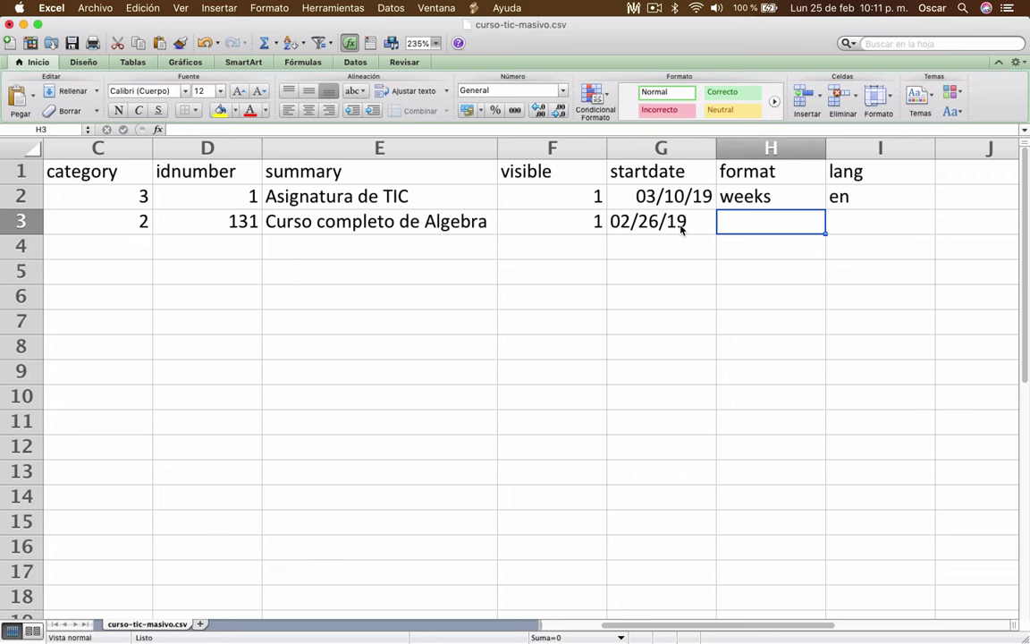
# Set the Algebra course's format to weeks and its lang to es
pyautogui.write('weeks')
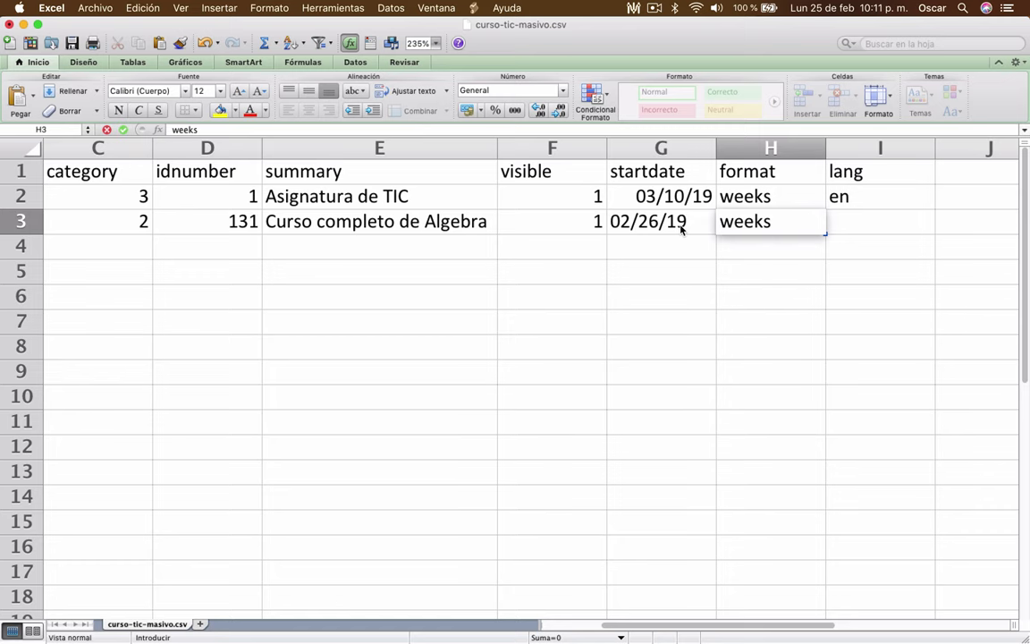
pyautogui.press('Tab')
pyautogui.write('es')
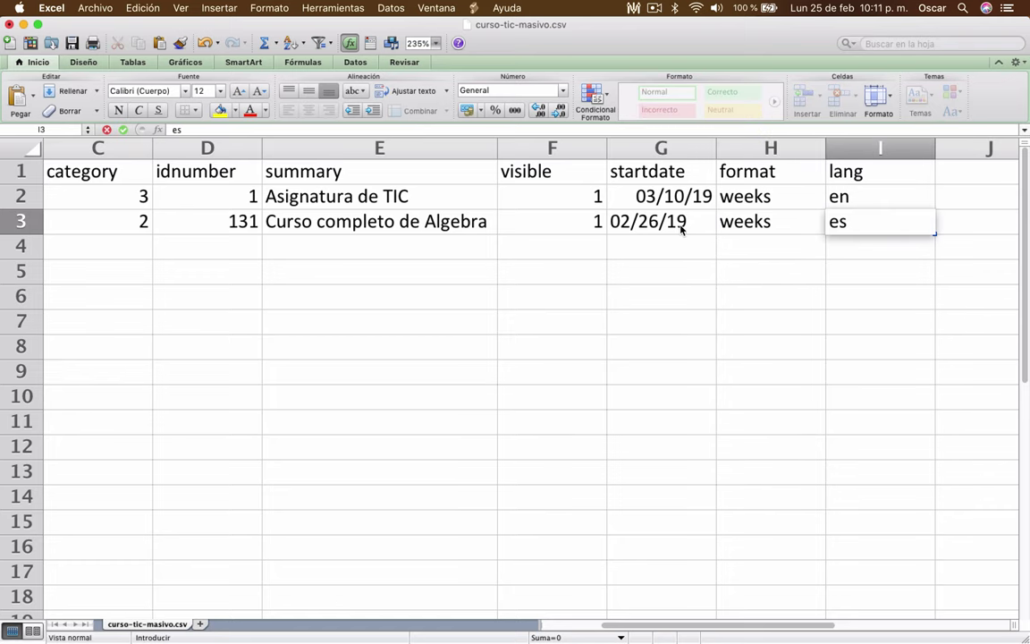
pyautogui.click(681, 221)
# Delete the entire TIC course row from the sheet
pyautogui.press('Left')
pyautogui.press('Left')
pyautogui.press('Left')
pyautogui.press('Left')
pyautogui.press('Left')
pyautogui.press('Left')
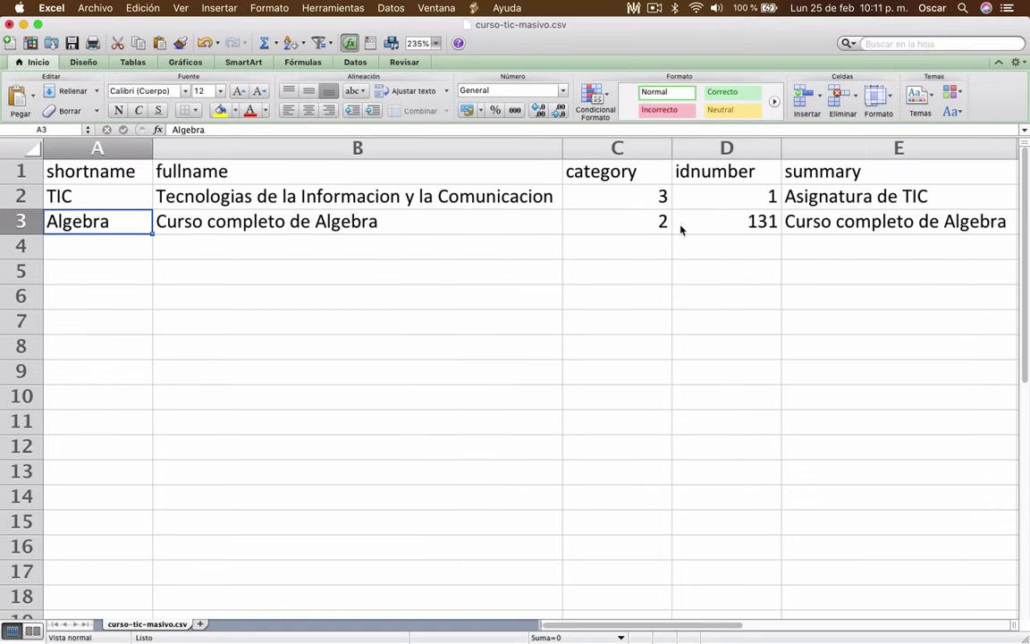
pyautogui.click(21, 195)
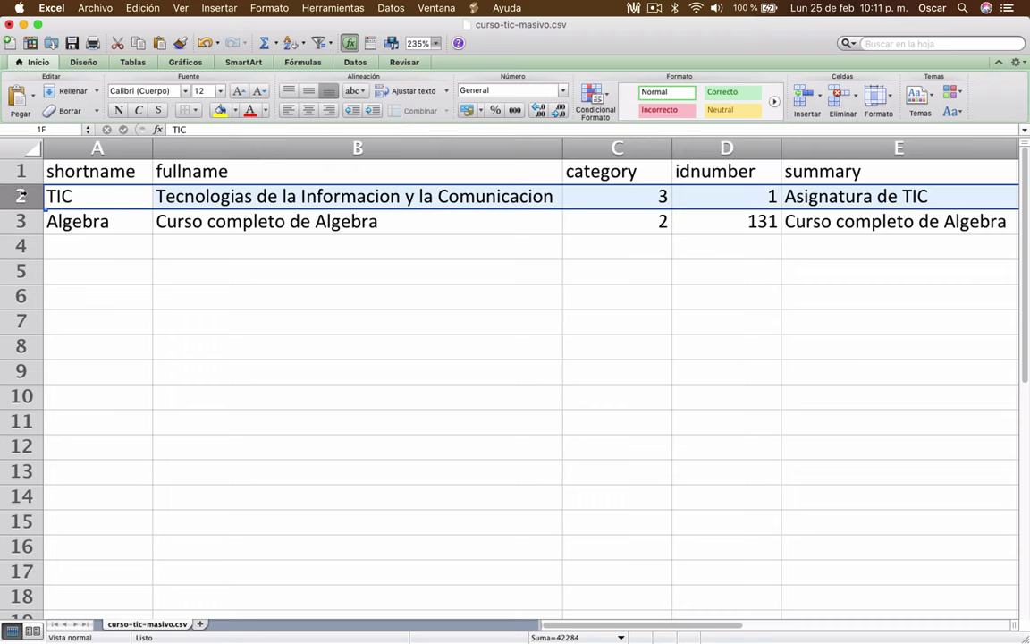
pyautogui.click(835, 107)
pyautogui.click(242, 225)
# Save the sheet under the name curso-algebra-masivo in comma-separated format, accepting the format limitations, and close the workbook
pyautogui.click(95, 8)
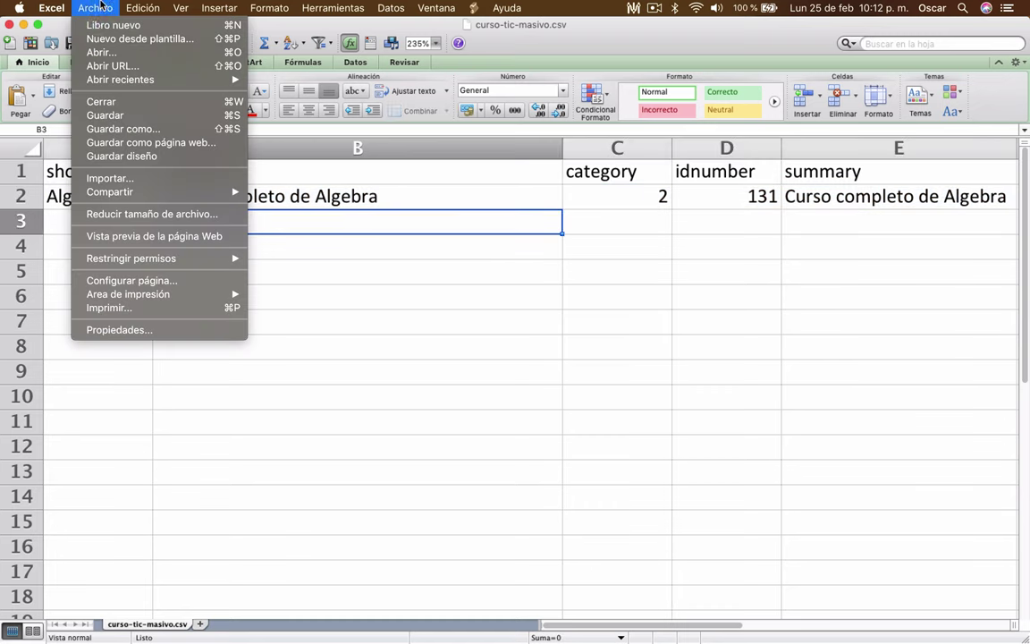
pyautogui.click(101, 132)
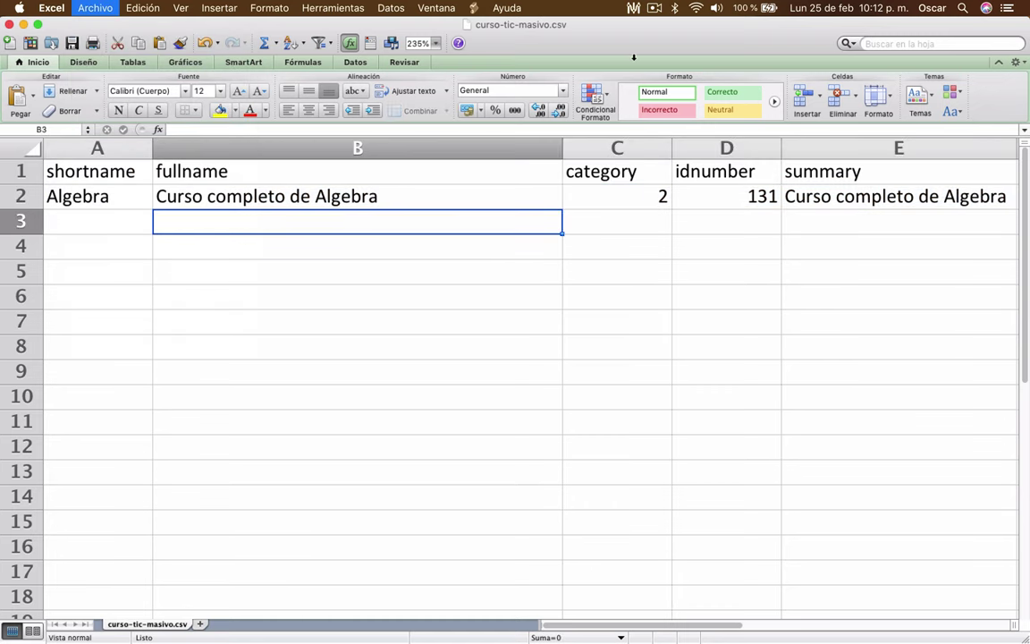
pyautogui.doubleClick(493, 76)
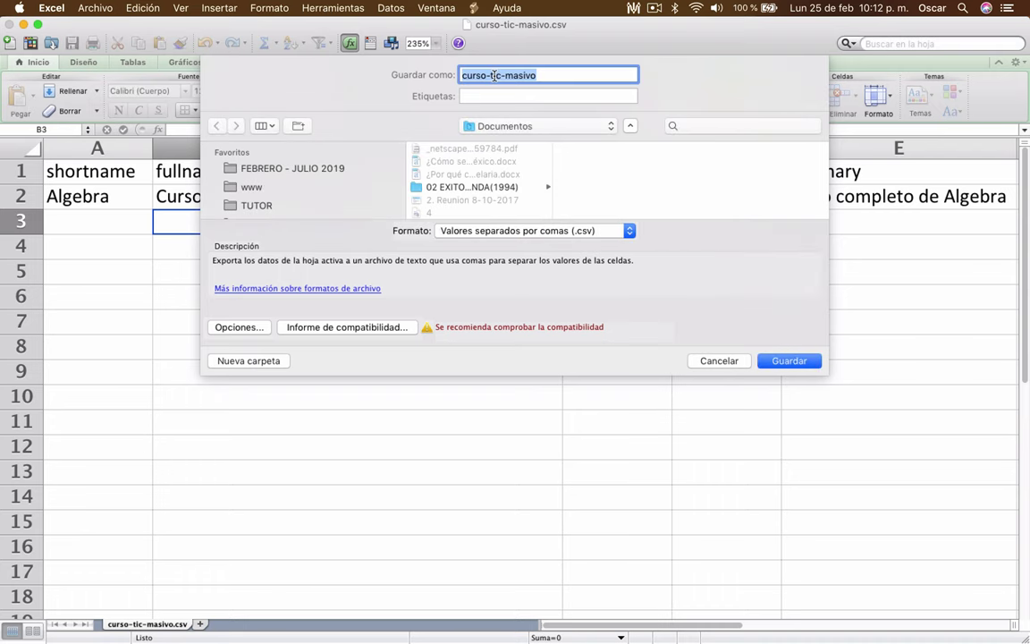
pyautogui.write('alg')
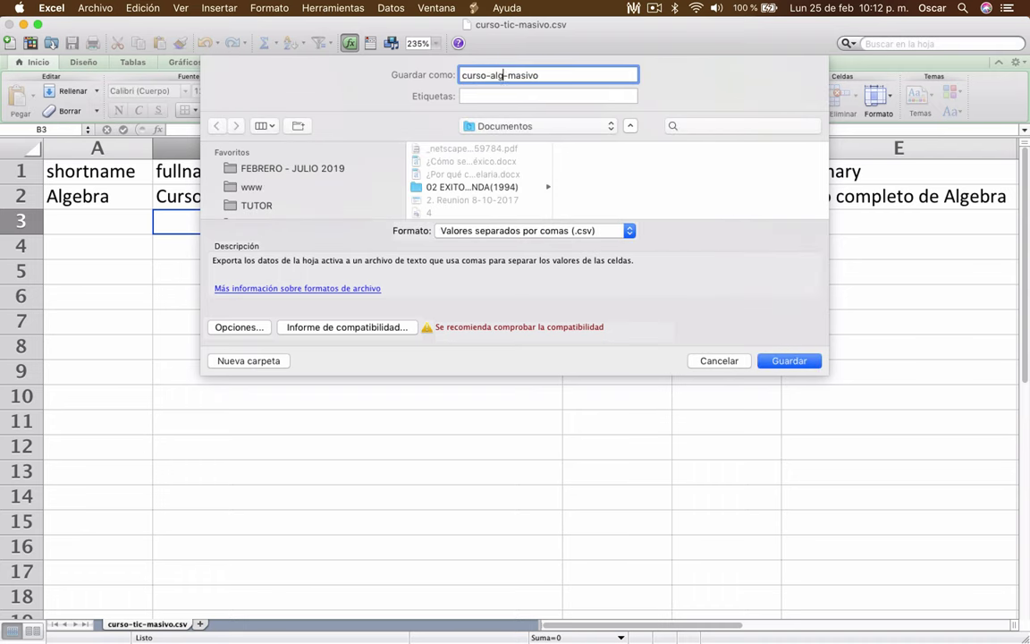
pyautogui.write('ebra')
pyautogui.press('Return')
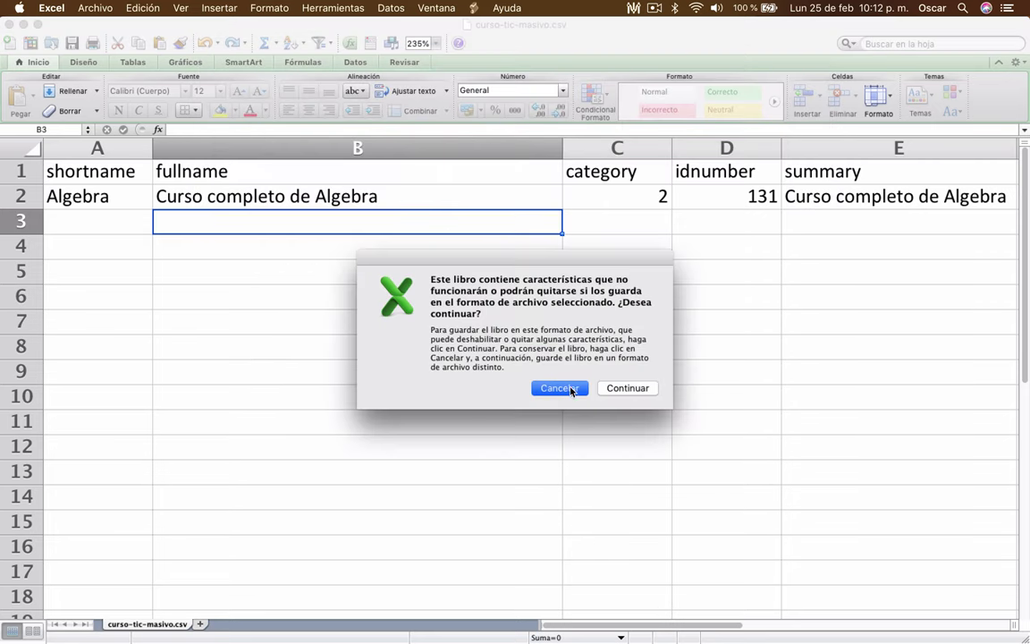
pyautogui.click(627, 388)
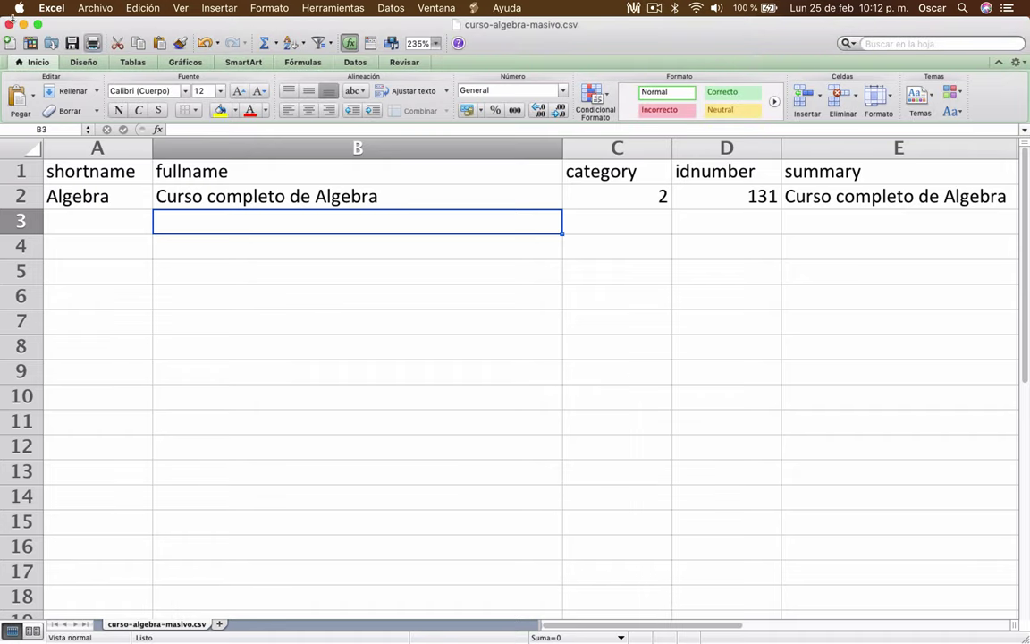
pyautogui.click(11, 25)
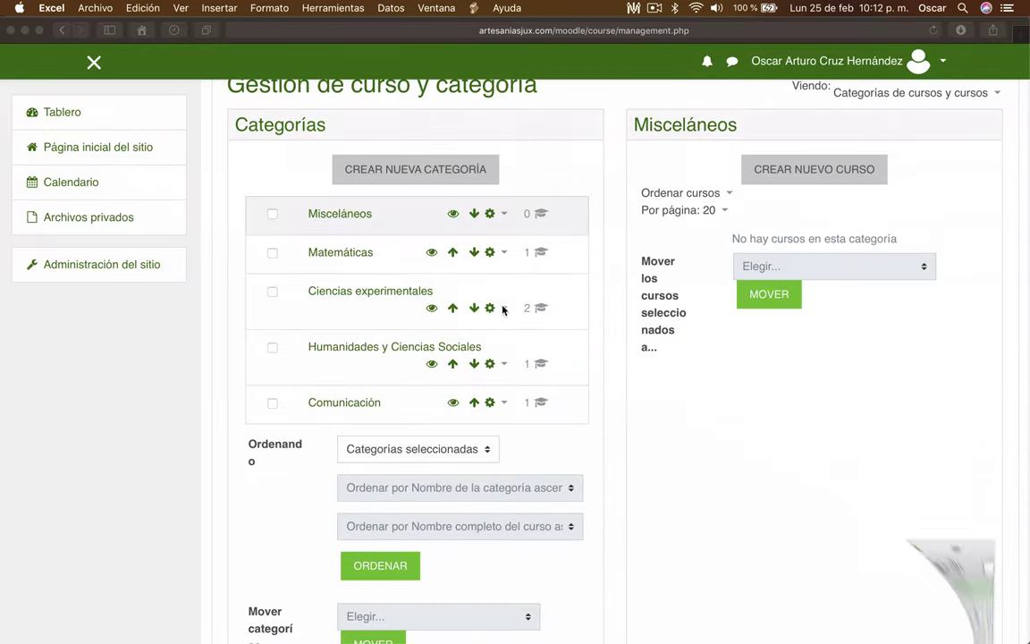
# Open the Subir cursos page from the course settings of Moodle's site administration in Safari
pyautogui.scroll(5, 793, 486)
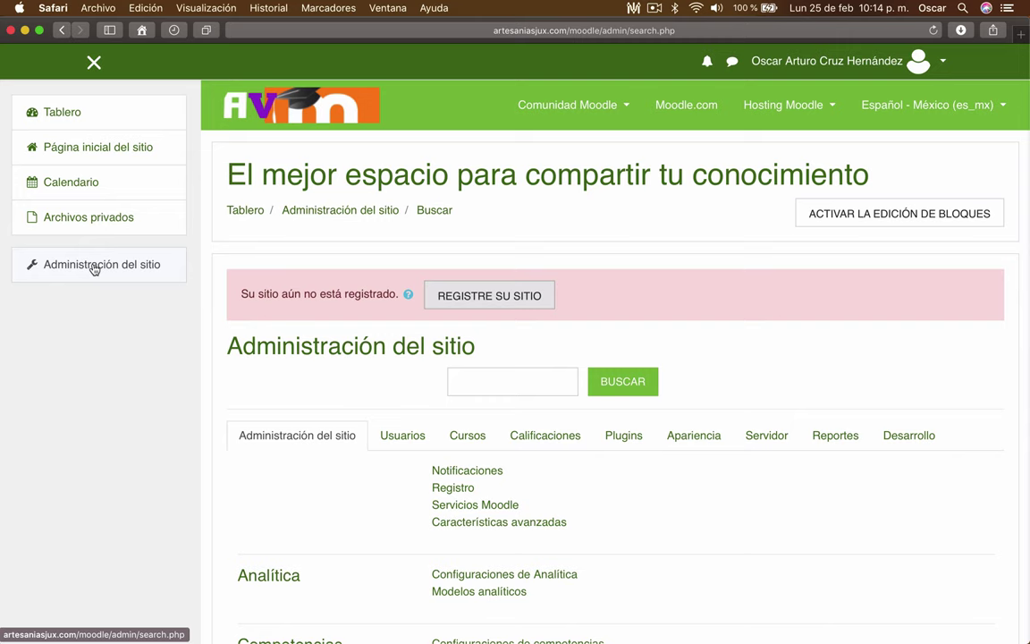
pyautogui.scroll(-1, 711, 430)
pyautogui.click(487, 368)
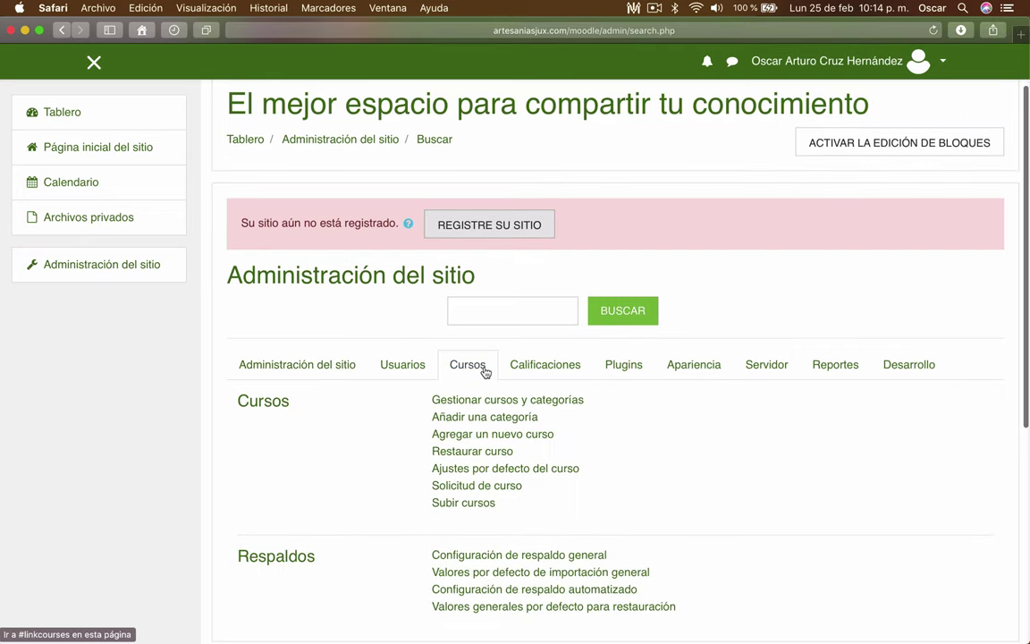
pyautogui.scroll(-4, 765, 431)
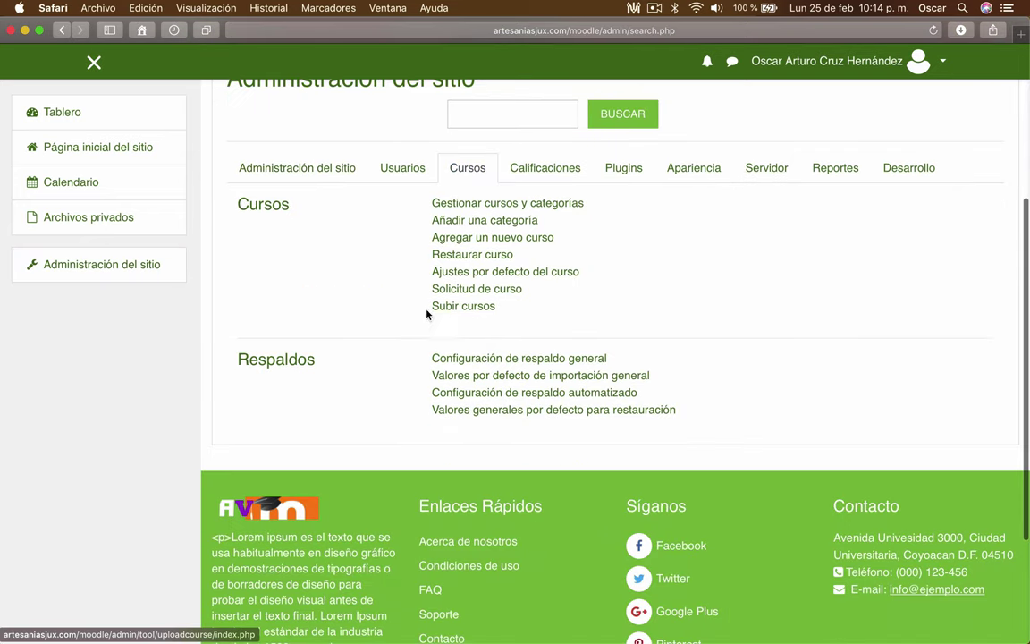
pyautogui.click(461, 309)
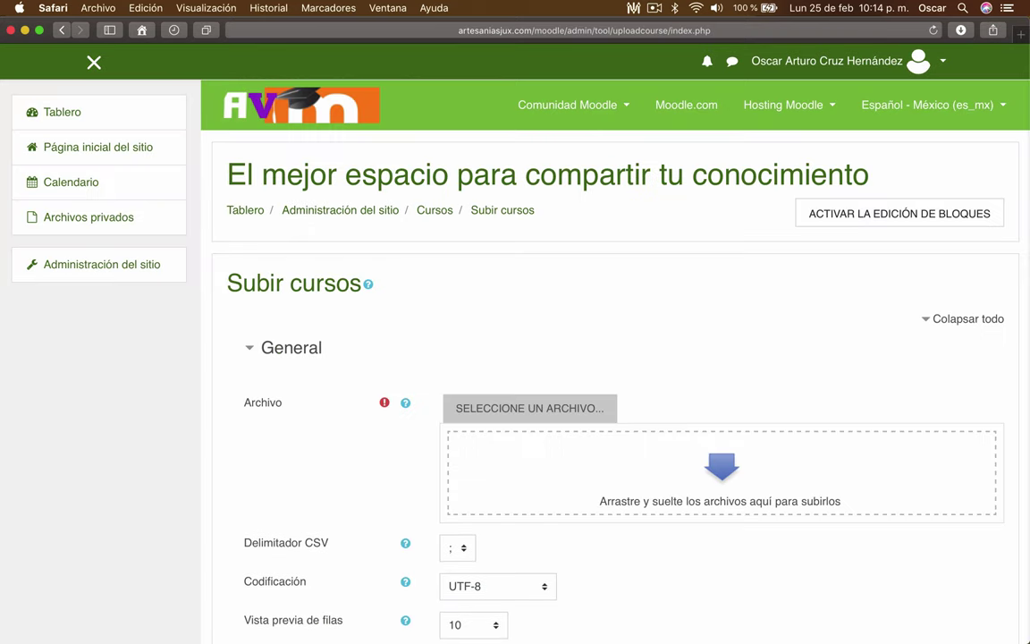
# Upload curso-algebra-masivo.csv from the Documentos folder as the file for the course upload
pyautogui.click(516, 408)
pyautogui.click(455, 311)
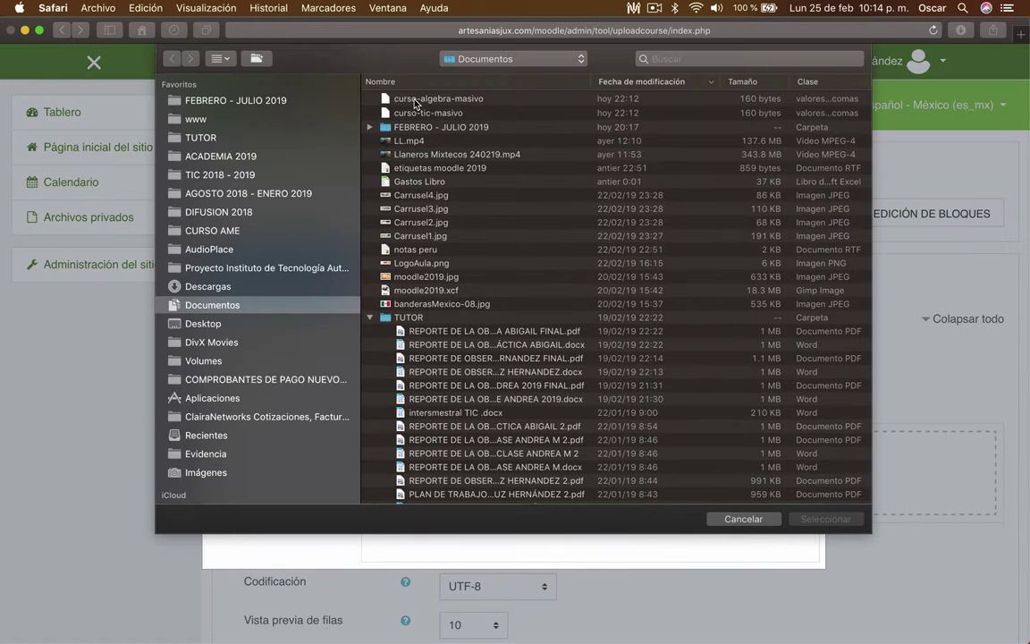
pyautogui.doubleClick(427, 101)
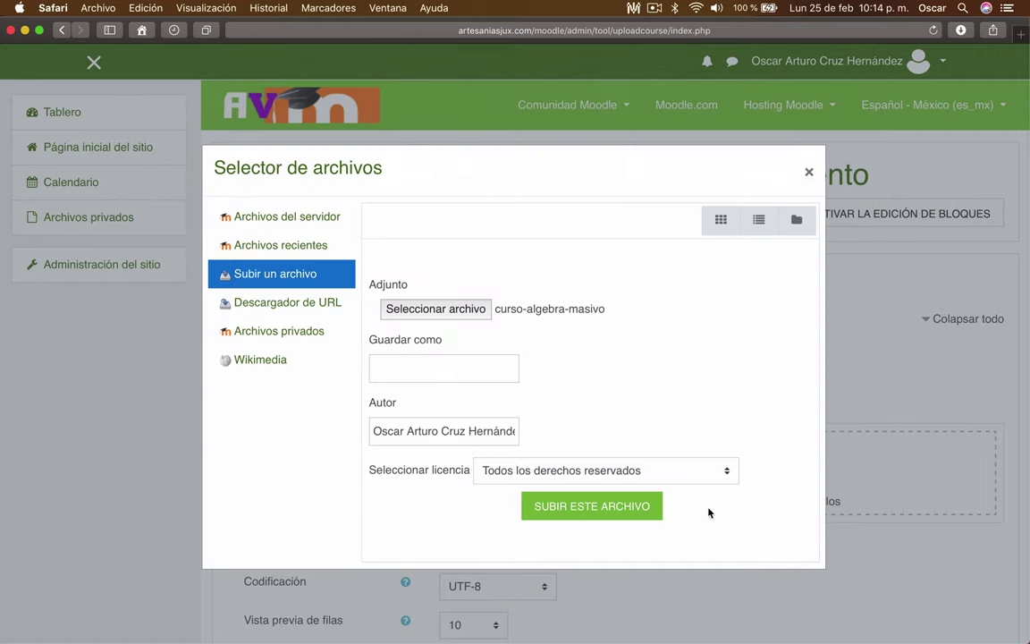
pyautogui.click(638, 512)
# Set the CSV delimiter to a comma and generate the preview of the course upload
pyautogui.scroll(-5, 319, 407)
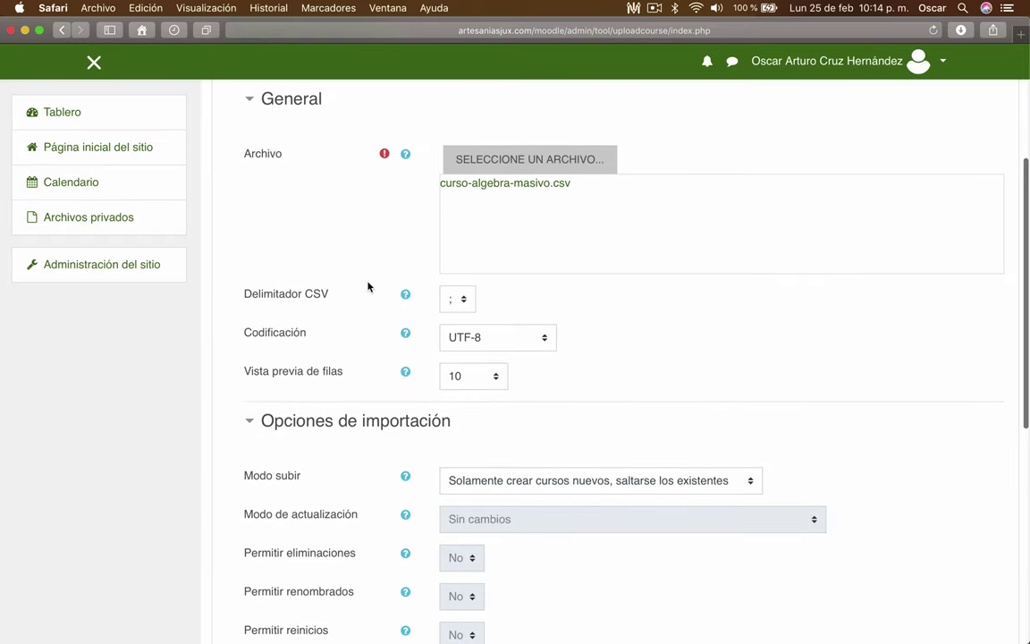
pyautogui.click(461, 298)
pyautogui.click(453, 291)
pyautogui.scroll(-3, 361, 335)
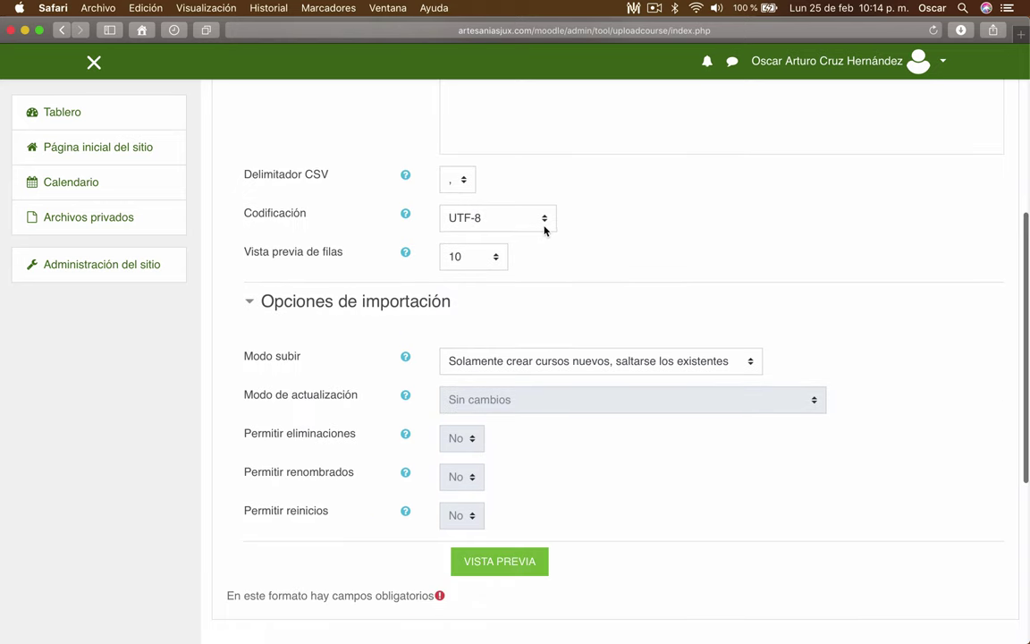
pyautogui.scroll(-1, 696, 241)
pyautogui.click(490, 533)
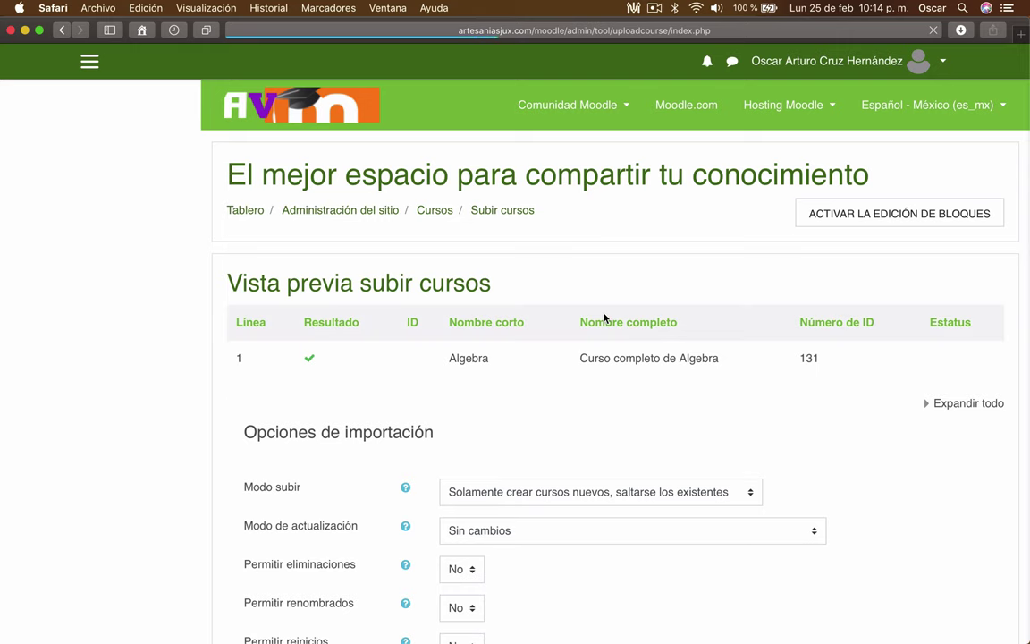
# Check the upload preview, run the upload of the Algebra course with the default options, and continue past the results
pyautogui.scroll(-3, 410, 361)
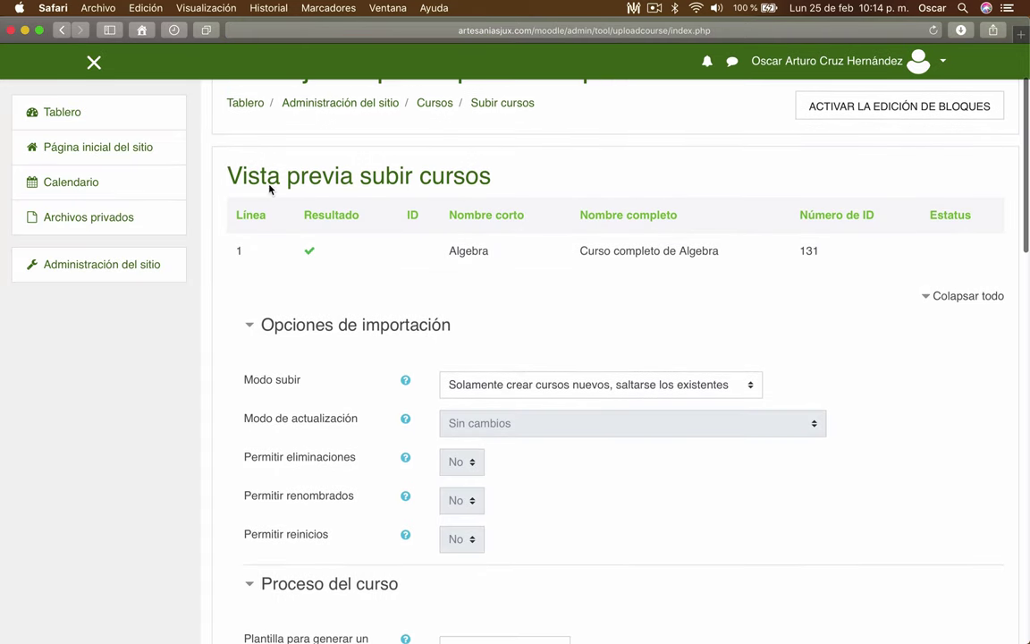
pyautogui.scroll(-1, 455, 212)
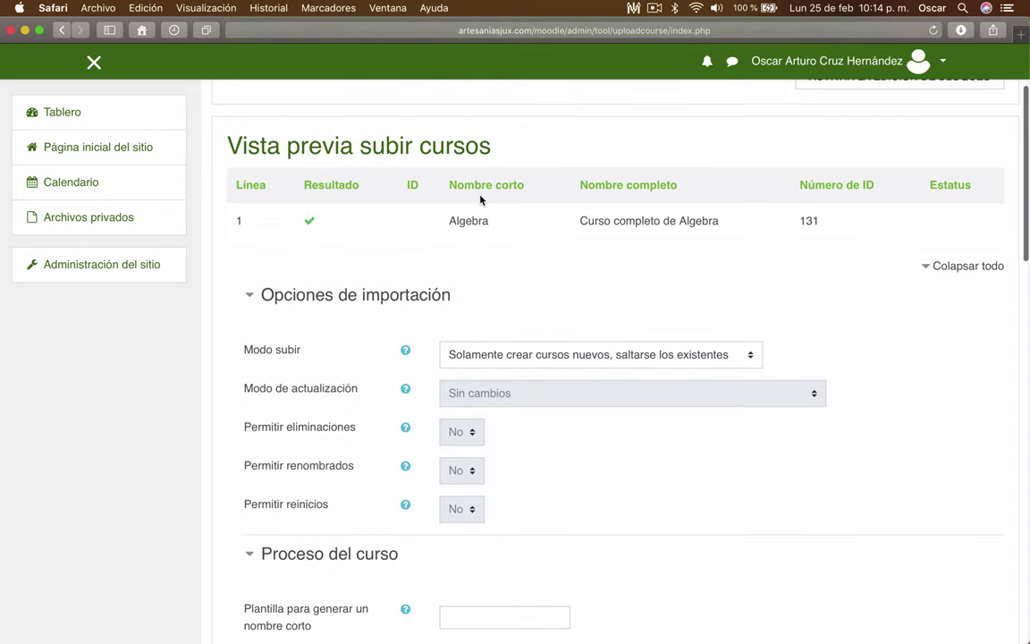
pyautogui.scroll(-15, 308, 290)
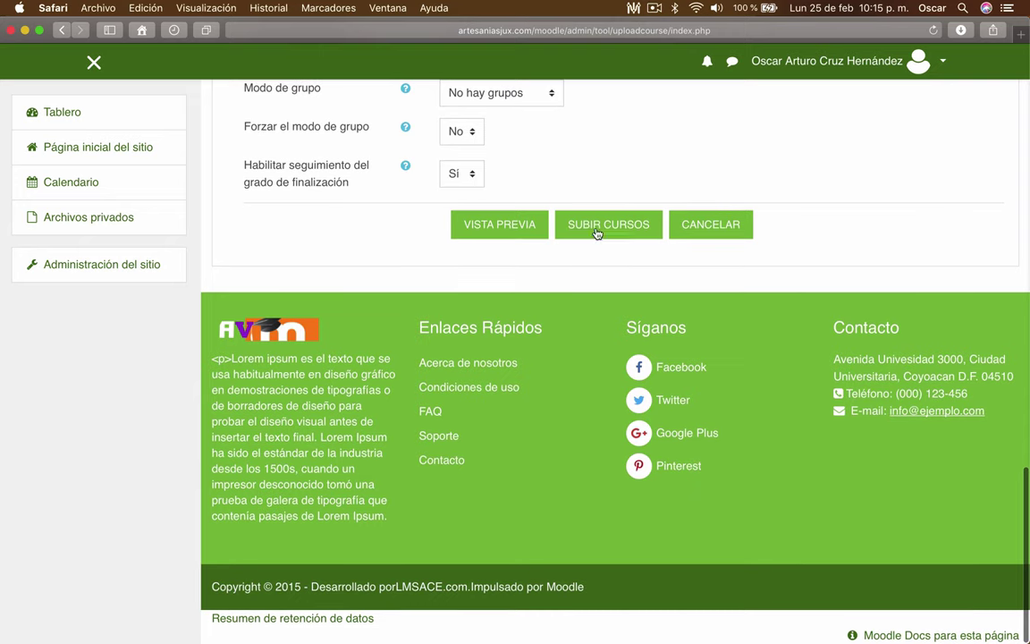
pyautogui.click(588, 229)
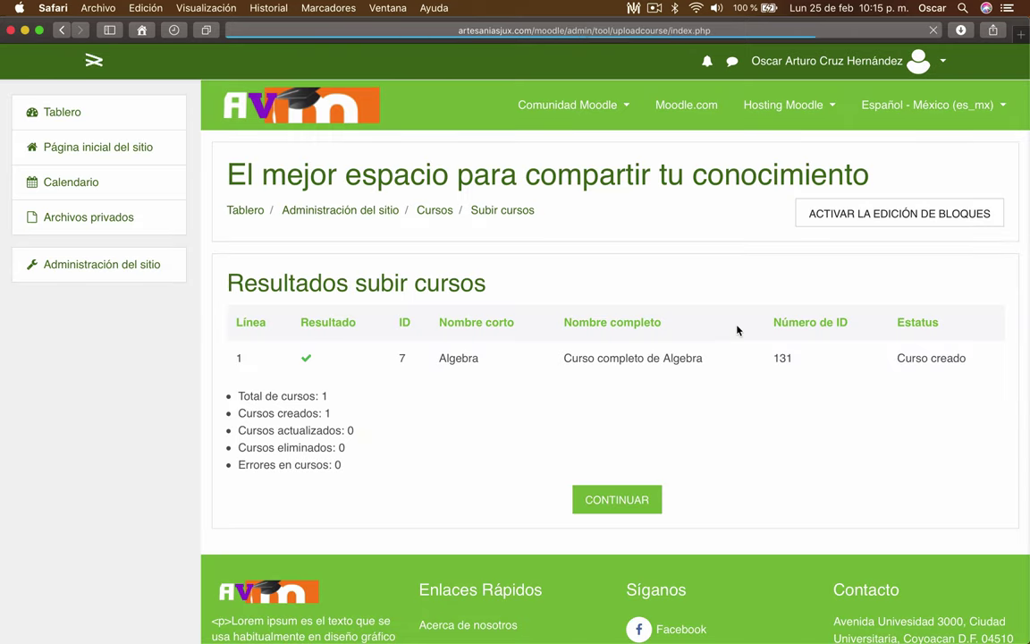
pyautogui.scroll(-1, 308, 362)
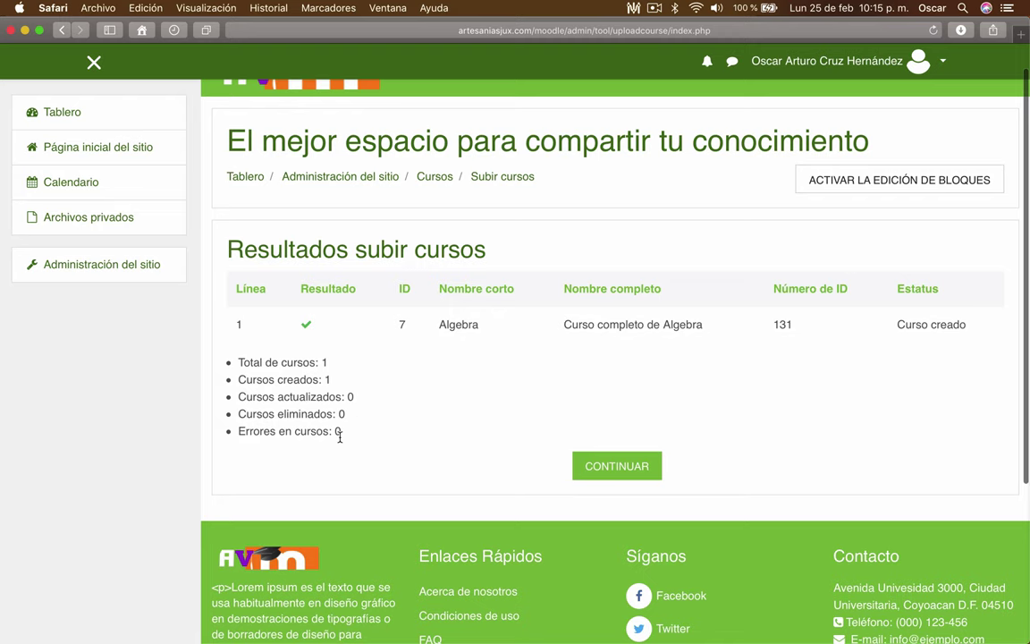
pyautogui.click(615, 462)
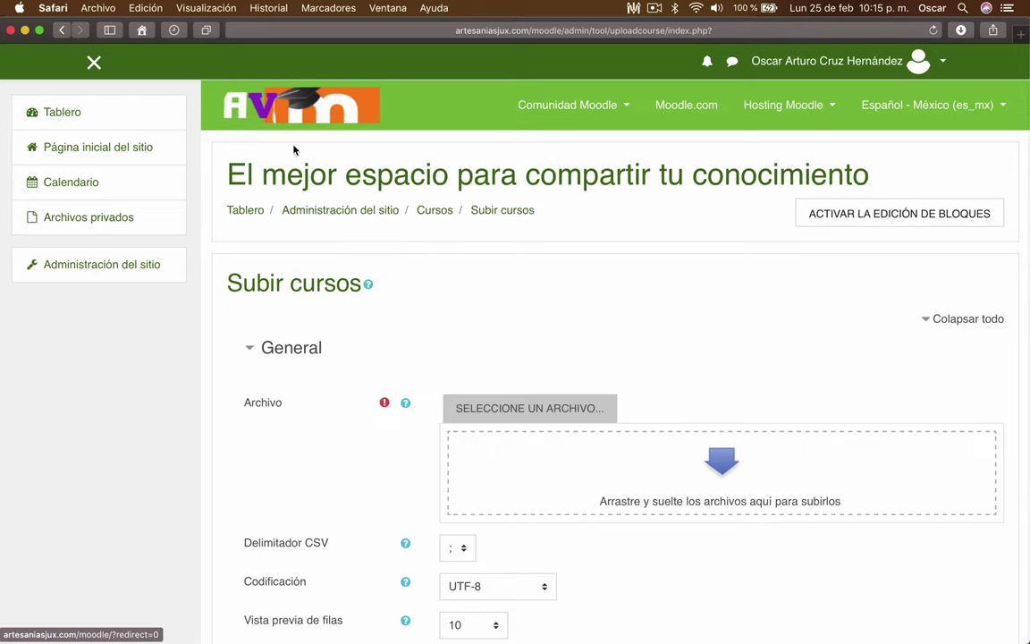
# Open the site's home page, collapse the navigation drawer, and look through the page content
pyautogui.click(79, 148)
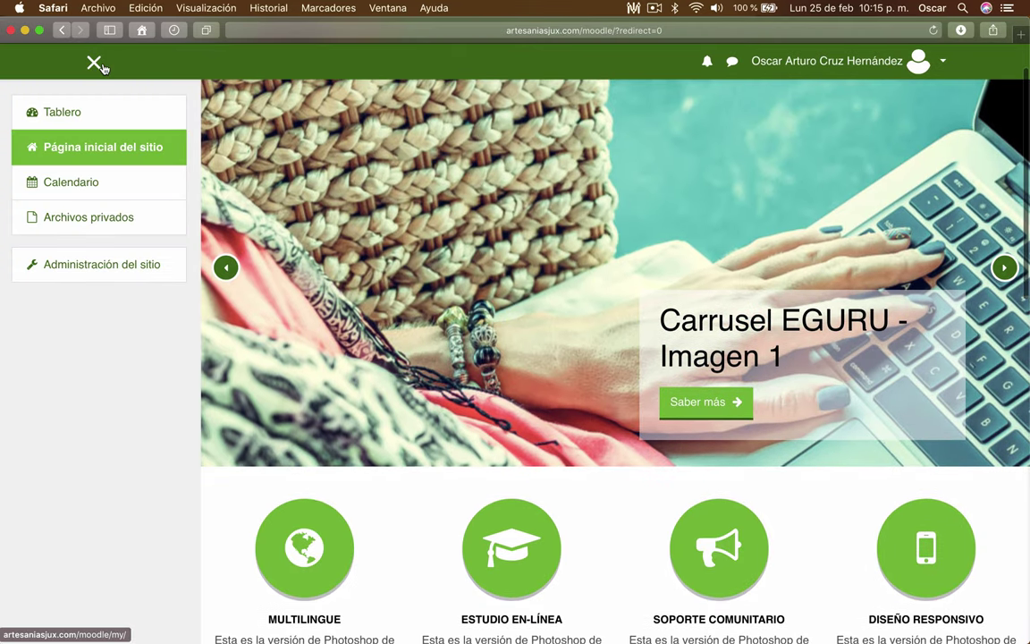
pyautogui.click(94, 63)
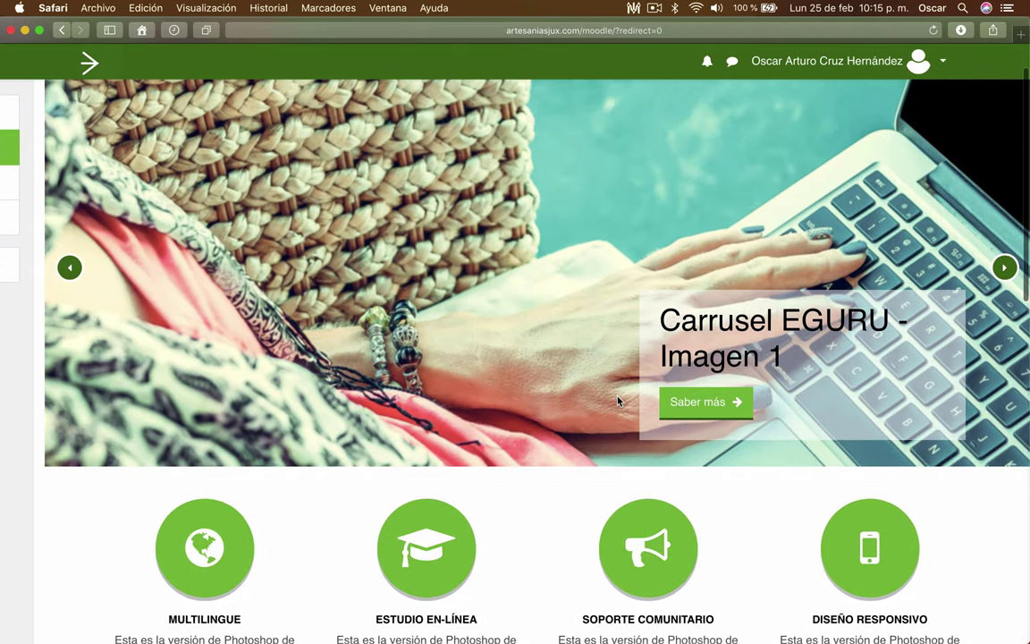
pyautogui.scroll(-10, 617, 401)
pyautogui.scroll(-1, 617, 401)
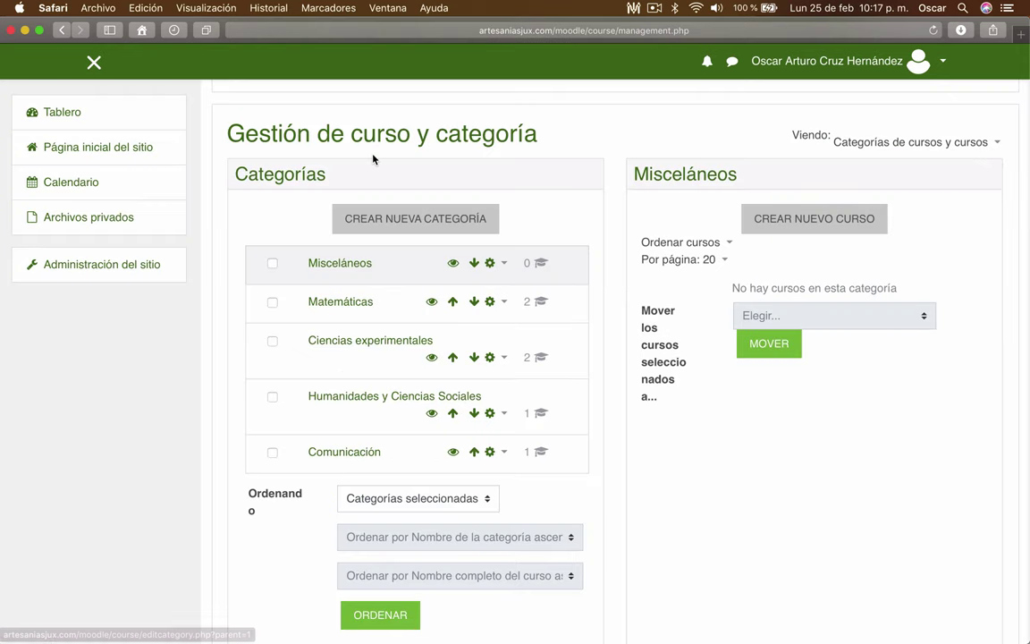
# Switch to Microsoft Excel and review the course rows of curso-algebra-masivo.csv across all columns from shortname to lang
pyautogui.hotkey('ctrl', 'Up')
pyautogui.click(728, 444)
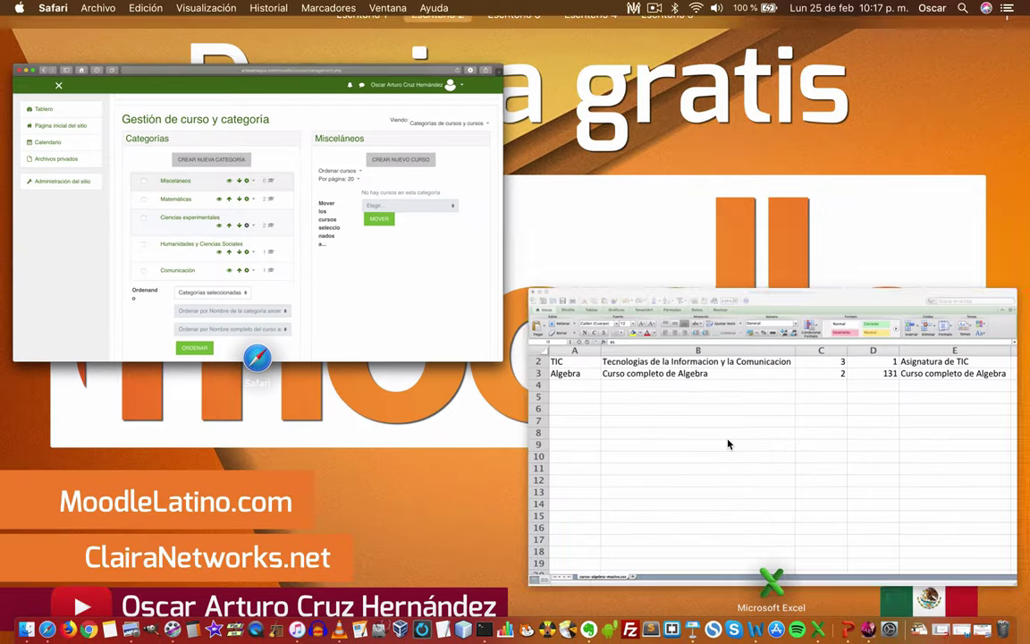
pyautogui.scroll(1, 408, 246)
pyautogui.hscroll(4, 408, 246)
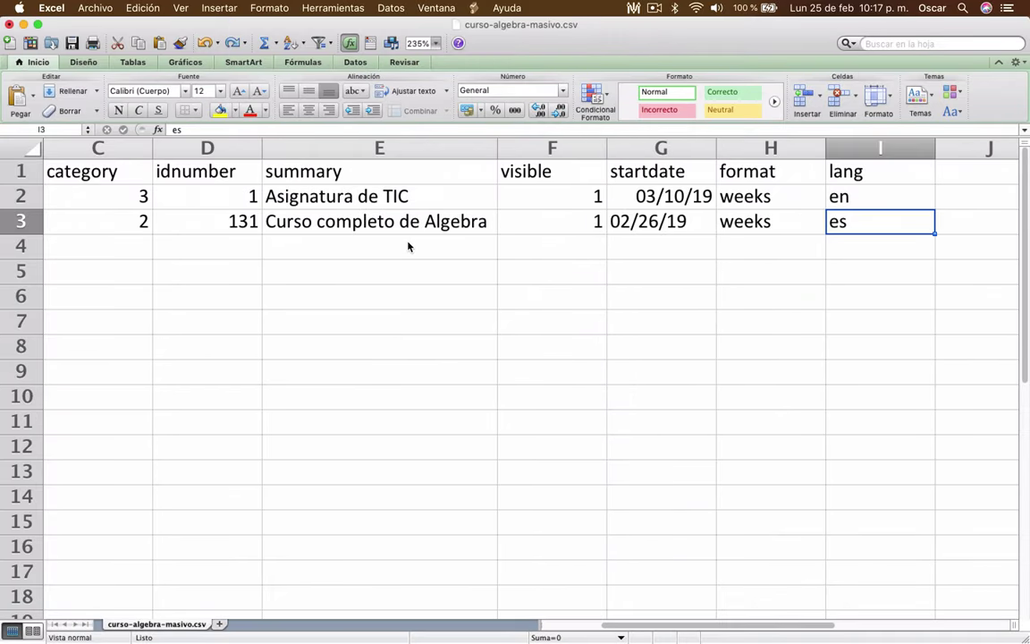
pyautogui.hscroll(-4, 408, 246)
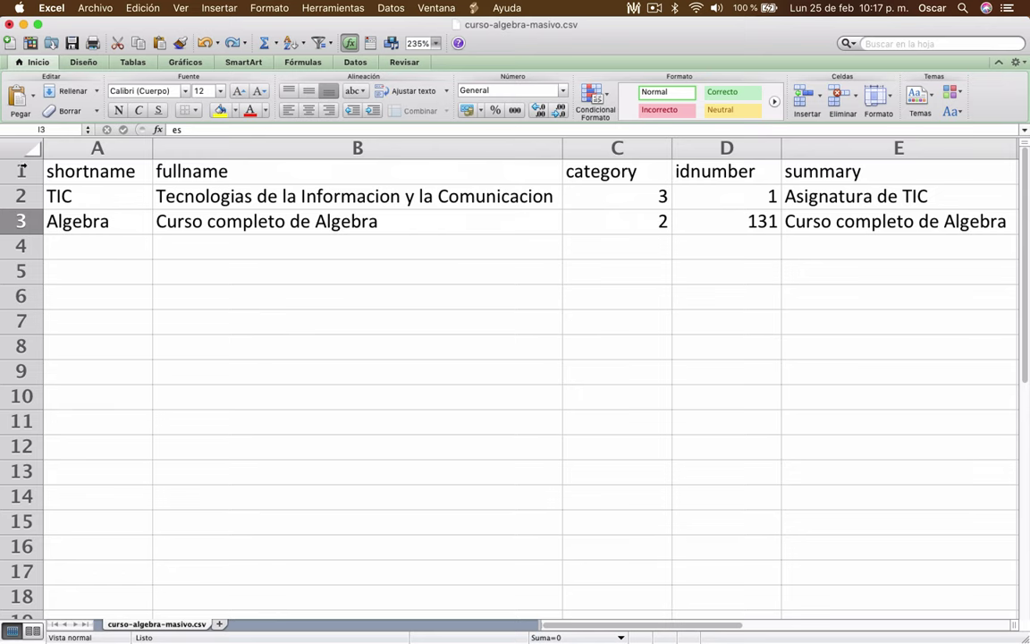
# Select header row 1 of the CSV to examine all its field names, and end on an empty cell below the data
pyautogui.click(22, 170)
pyautogui.hscroll(4, 290, 161)
pyautogui.hscroll(-4, 220, 173)
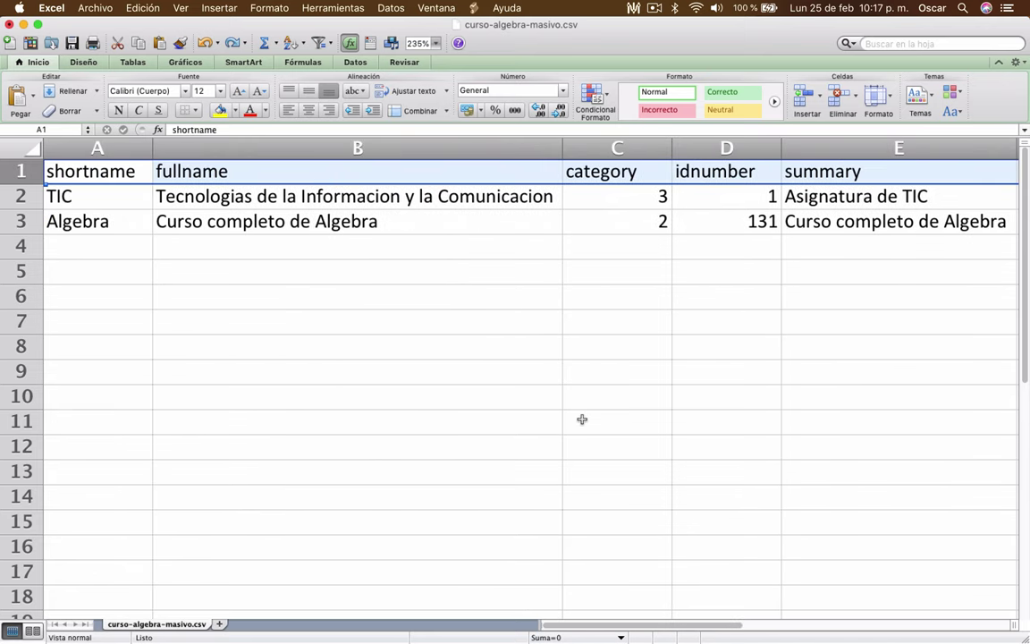
pyautogui.click(184, 241)
# Switch back to Safari and look through the Moodle course and category management page
pyautogui.hotkey('ctrl', 'Up')
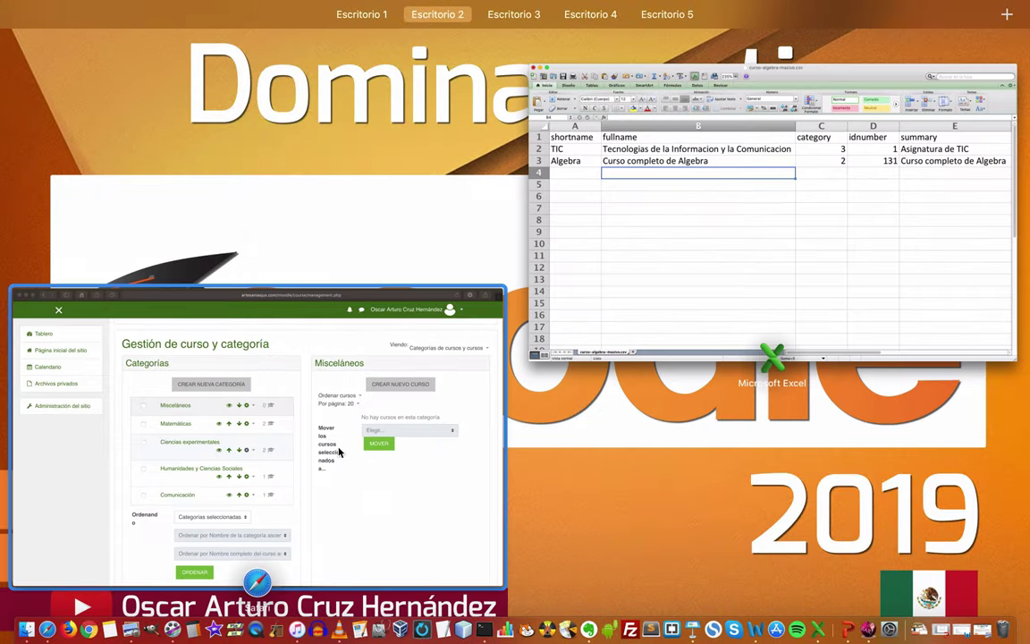
pyautogui.click(304, 411)
pyautogui.scroll(-3, 523, 327)
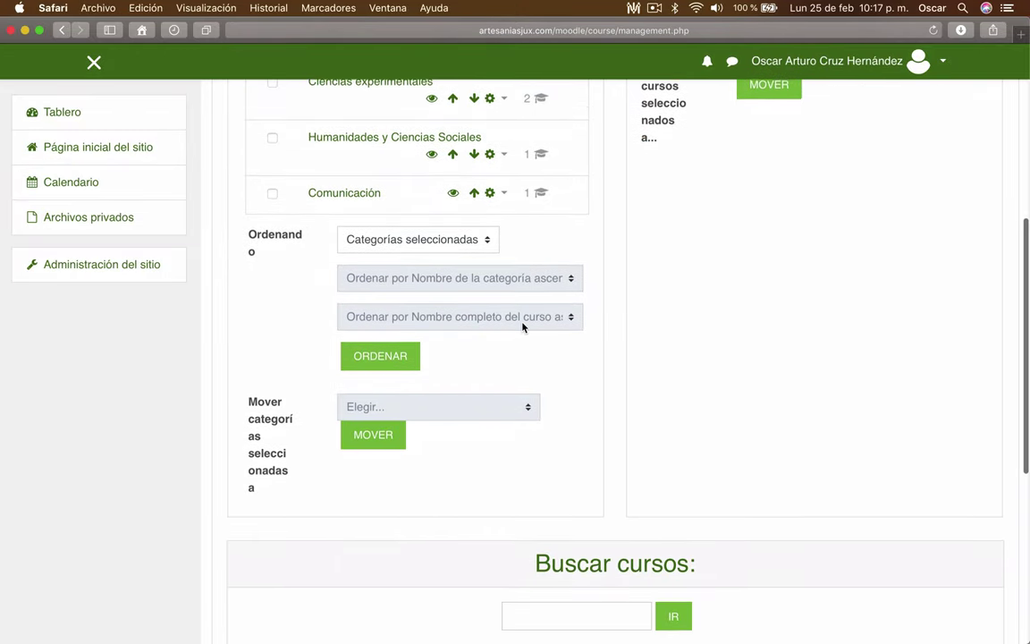
pyautogui.scroll(5, 523, 327)
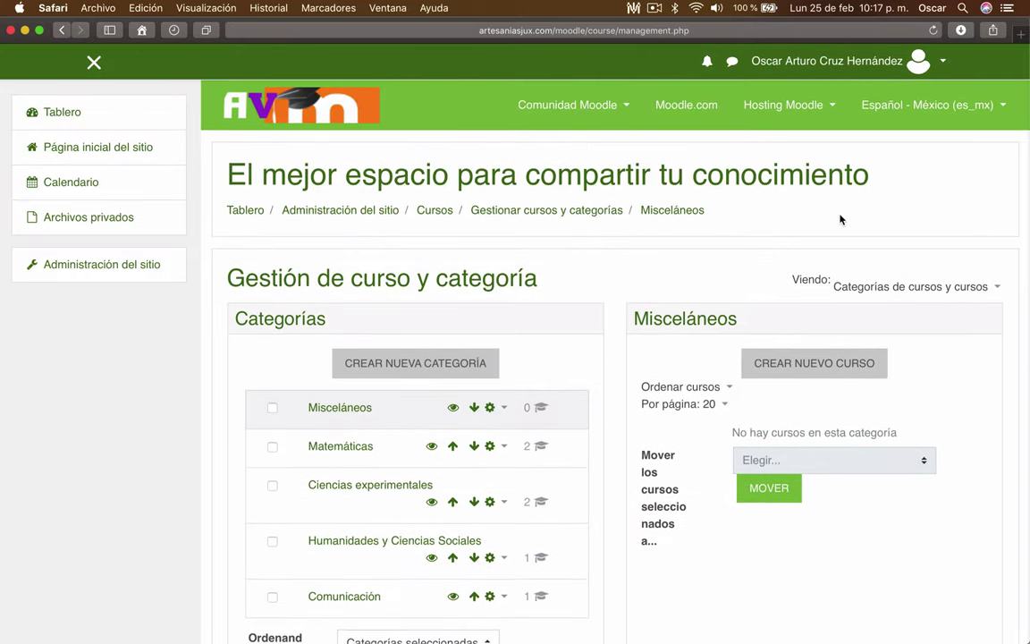